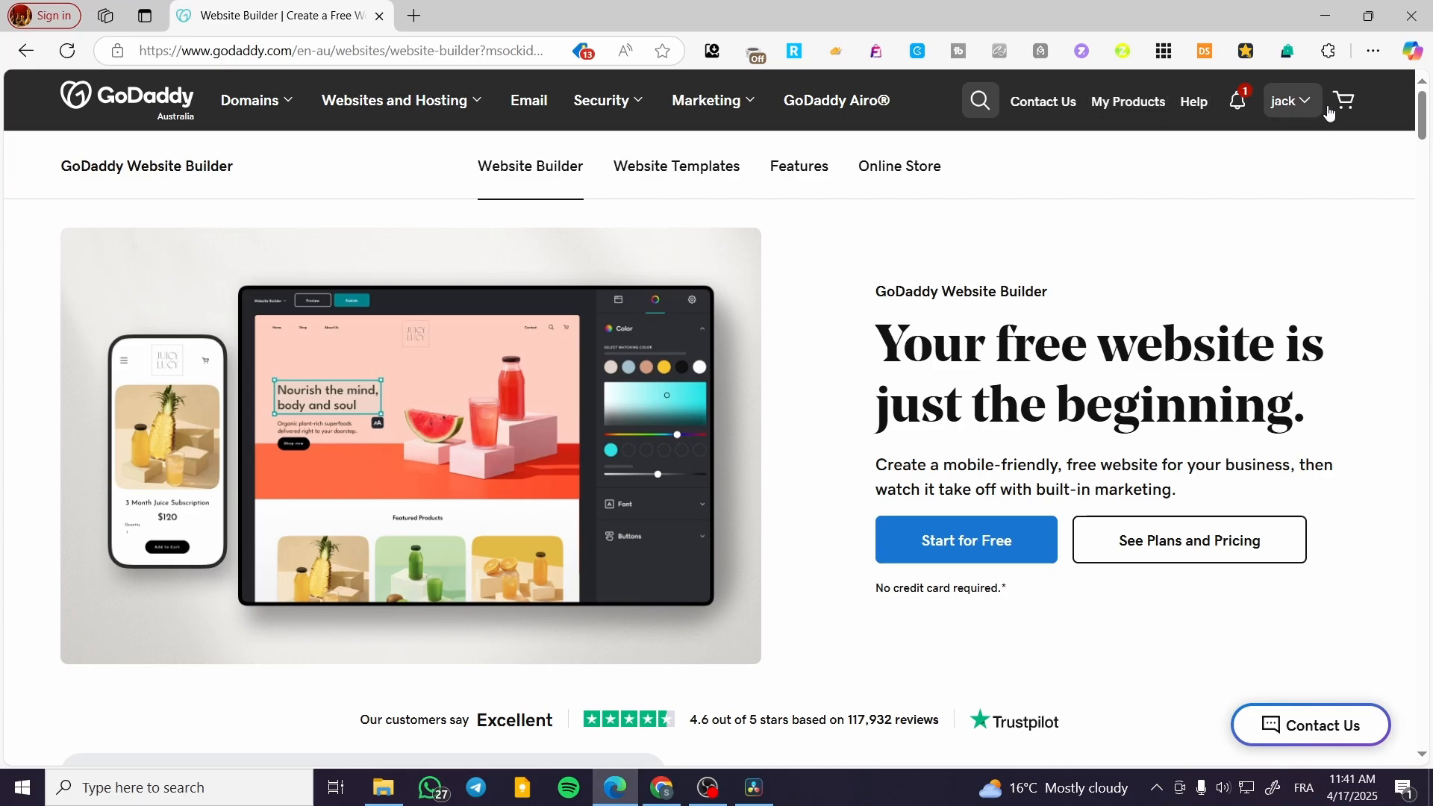
# Open the "test" website from the account's products for editing, dismissing the upgrade plans page on the way.
pyautogui.click(1294, 110)
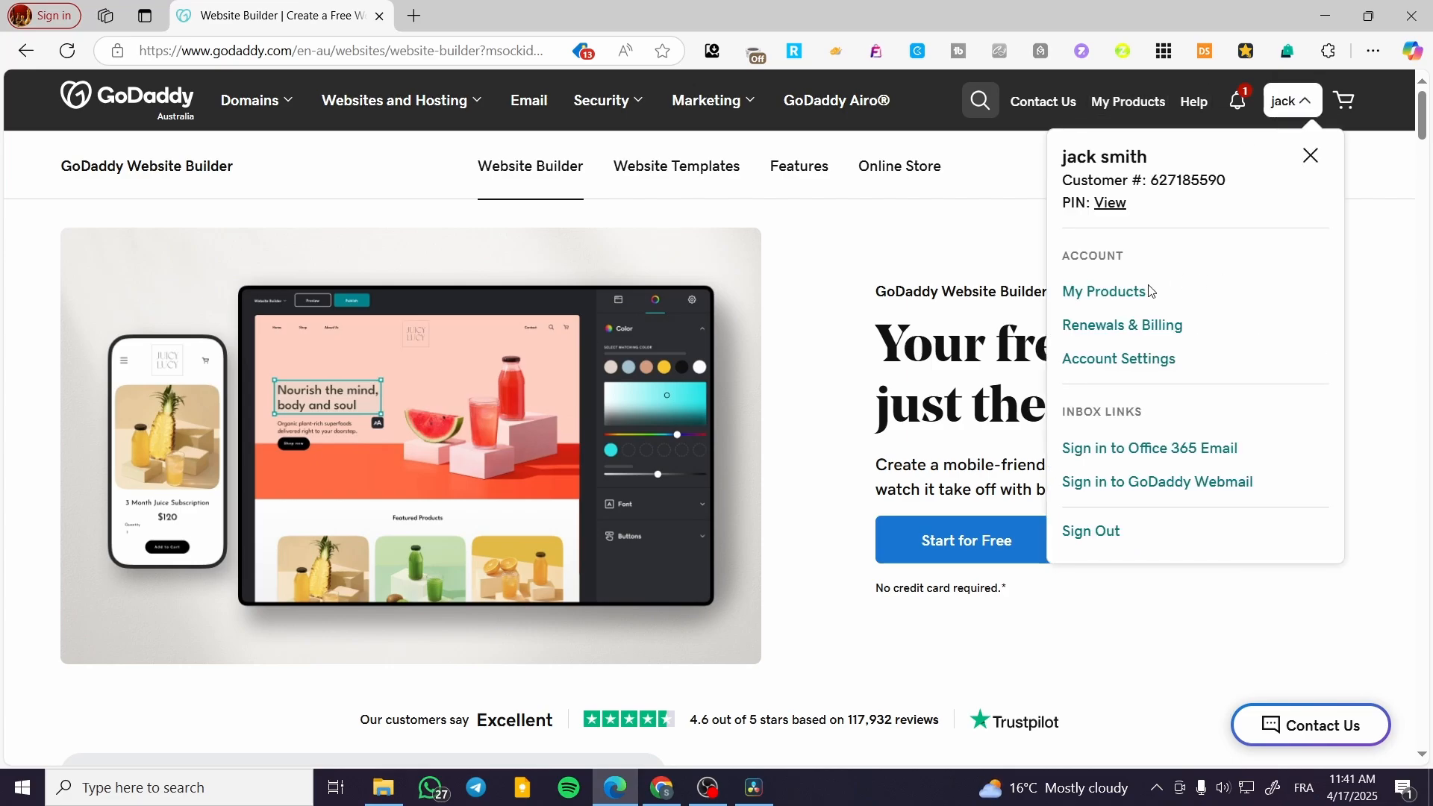
pyautogui.click(1117, 305)
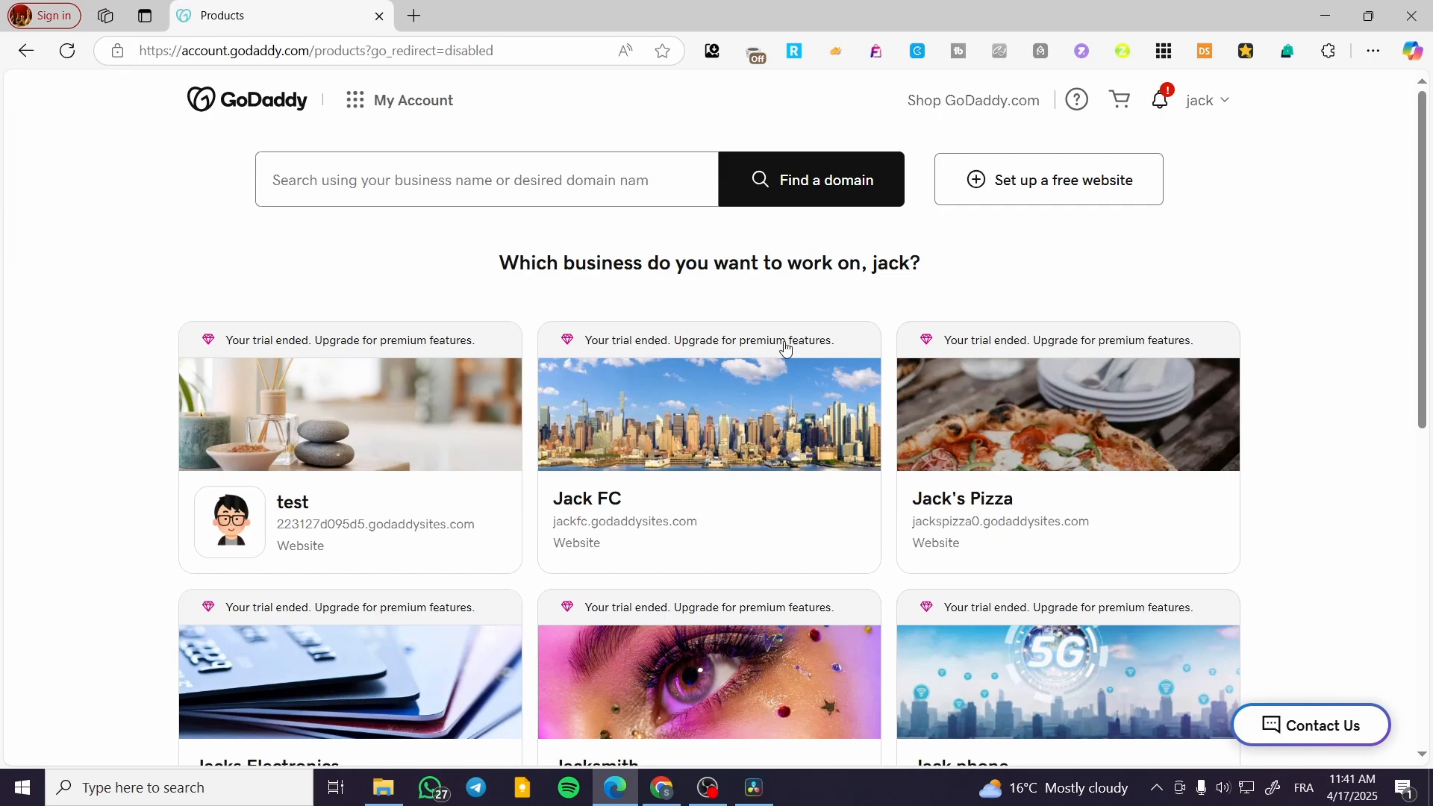
pyautogui.click(397, 410)
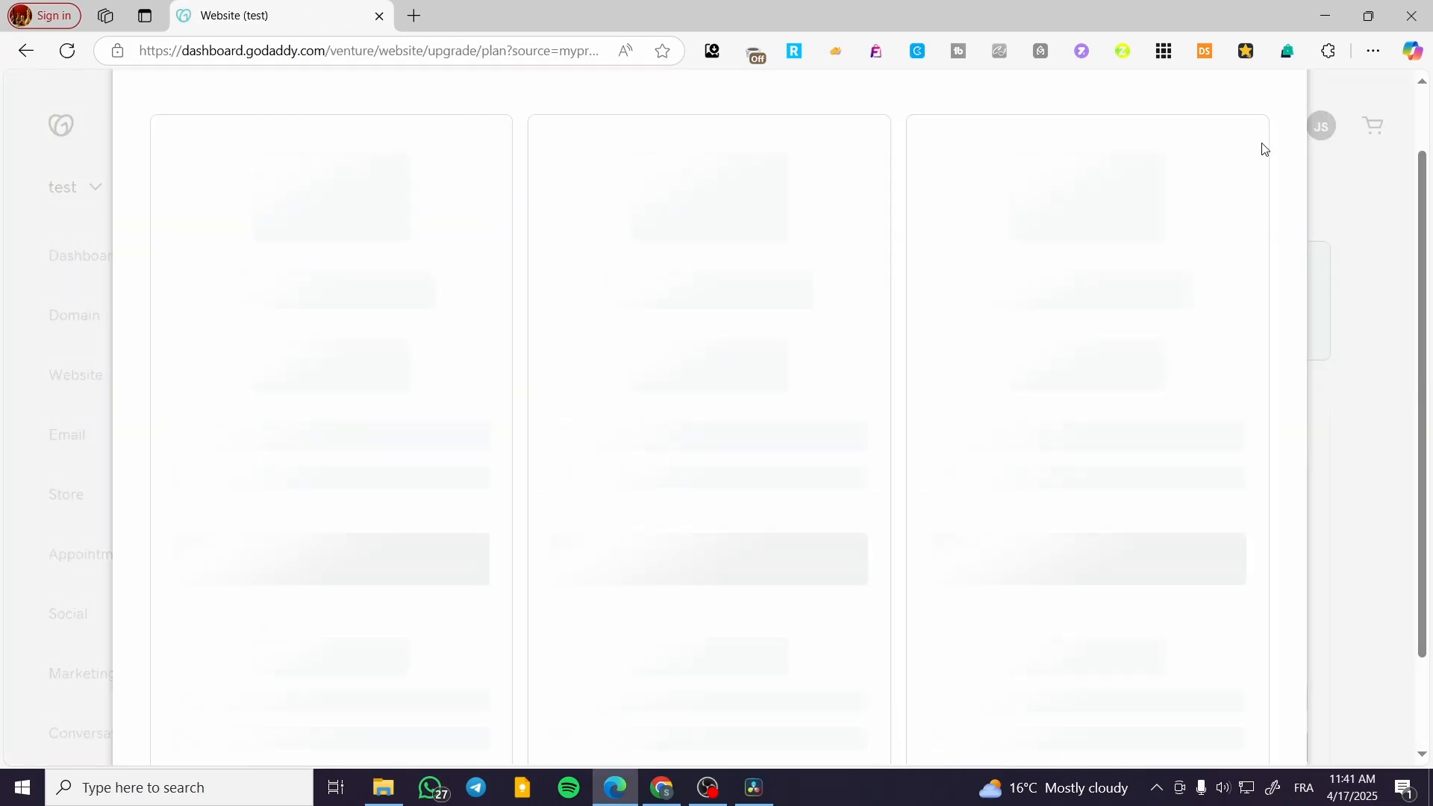
pyautogui.click(1356, 203)
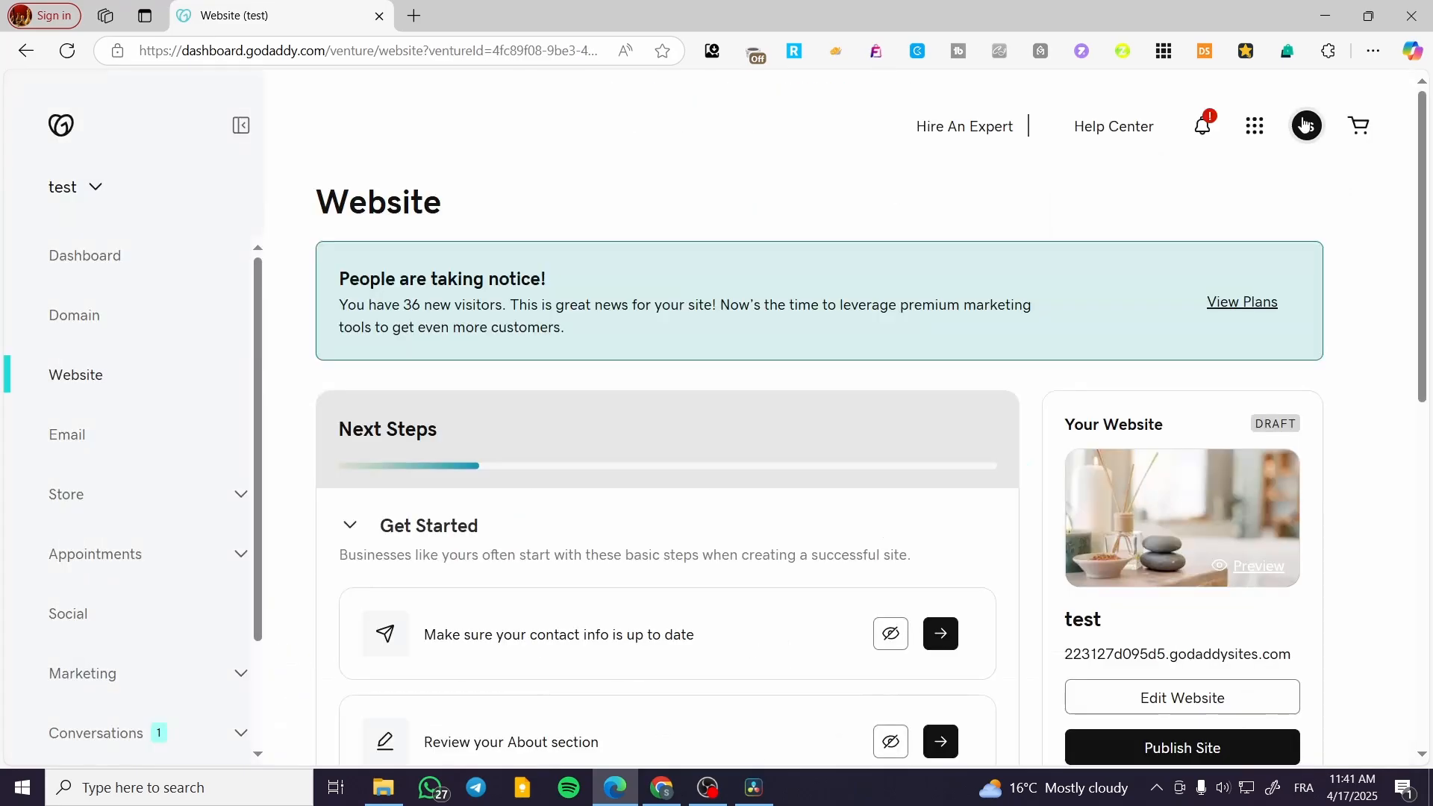
pyautogui.scroll(-3, 752, 271)
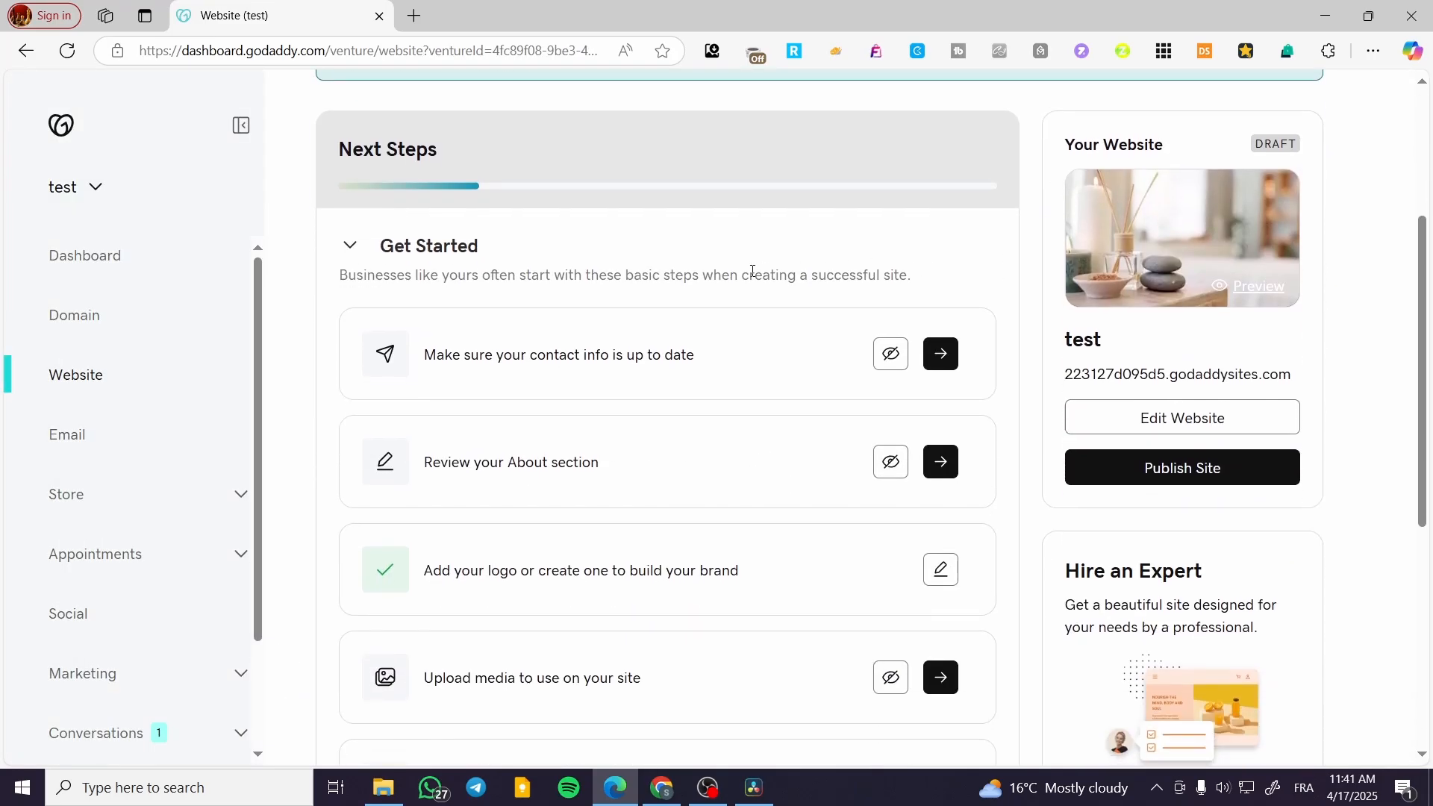
pyautogui.click(1182, 424)
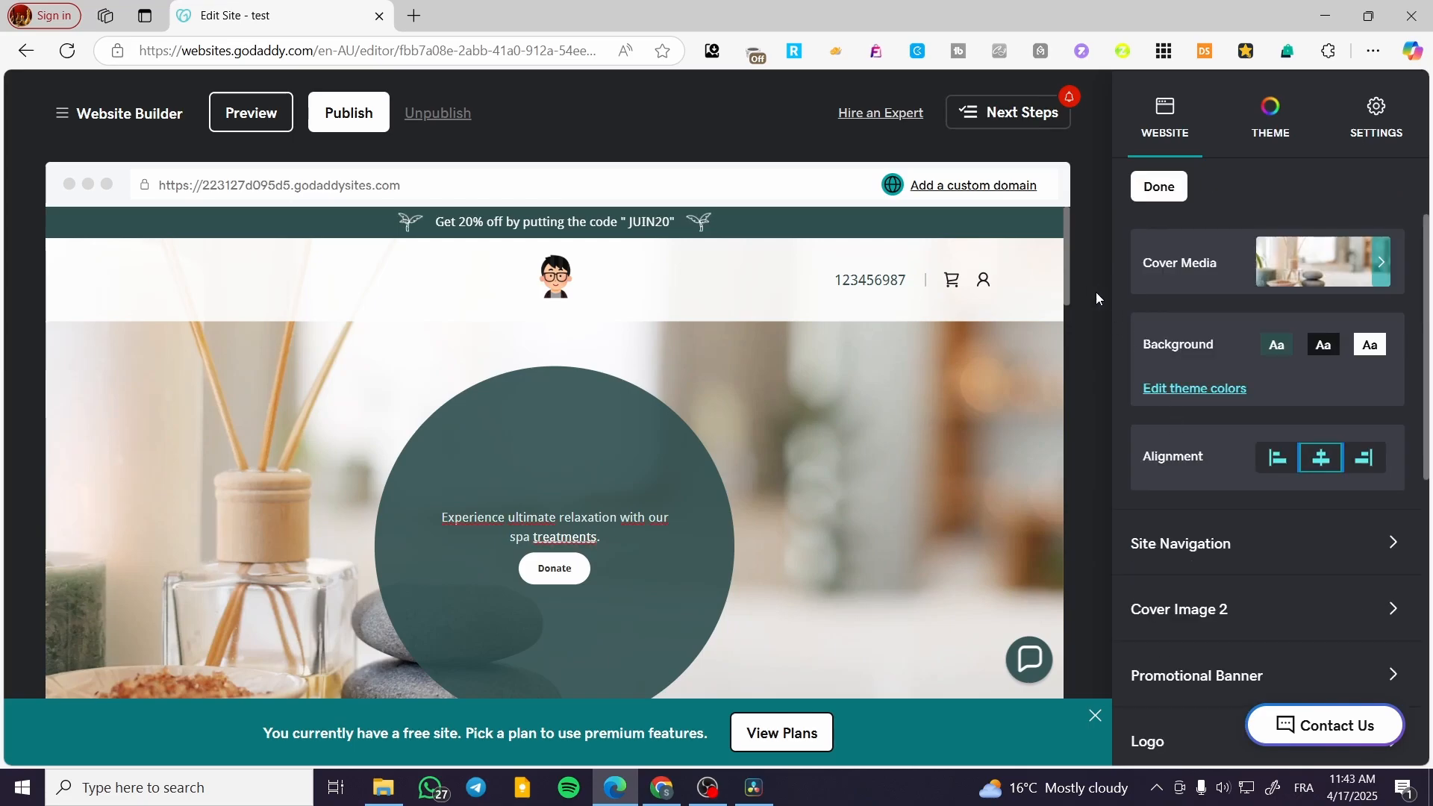
# Close the header settings and examine the Subscribe section's headline, coupon message and button label settings.
pyautogui.click(1159, 186)
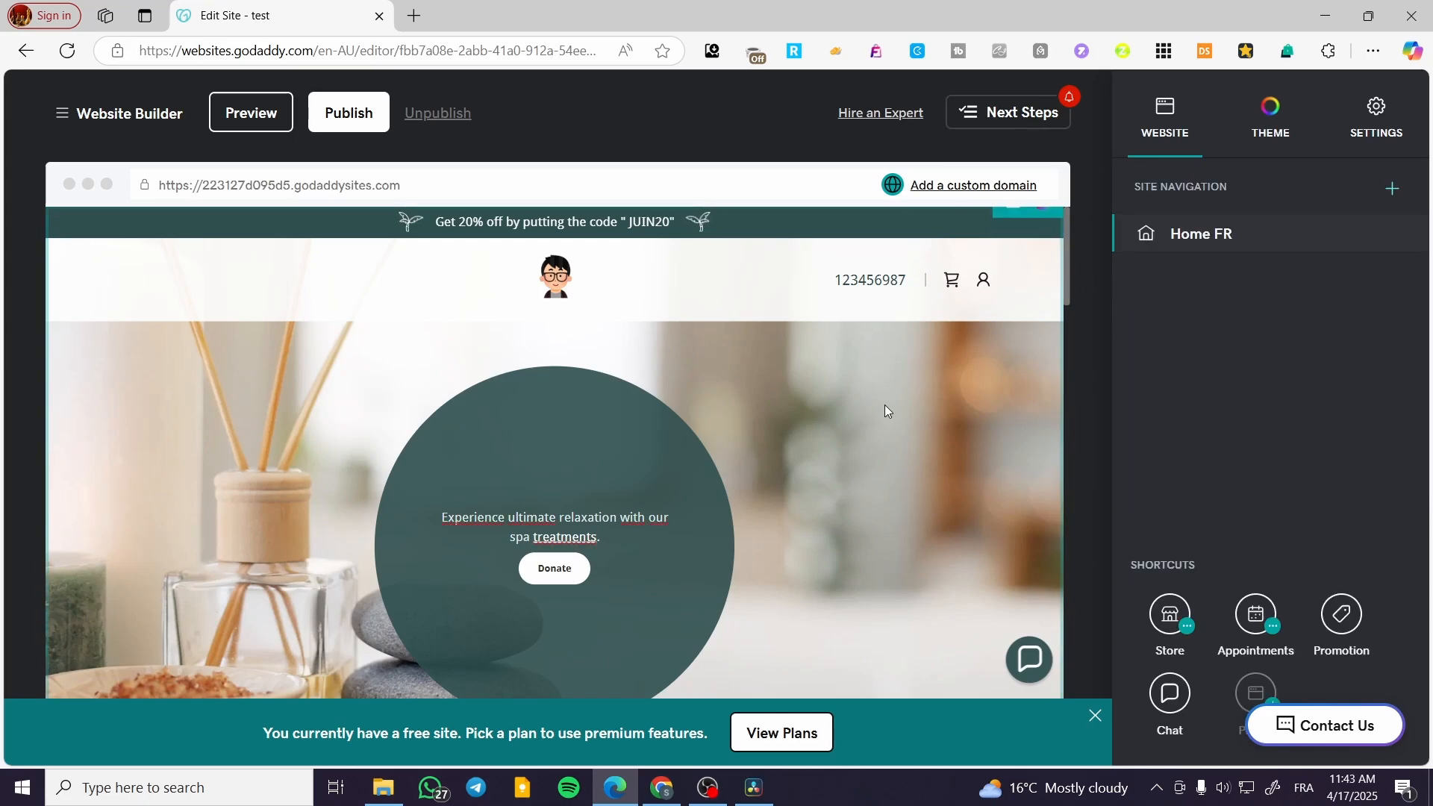
pyautogui.scroll(-1, 959, 327)
pyautogui.scroll(-5, 960, 327)
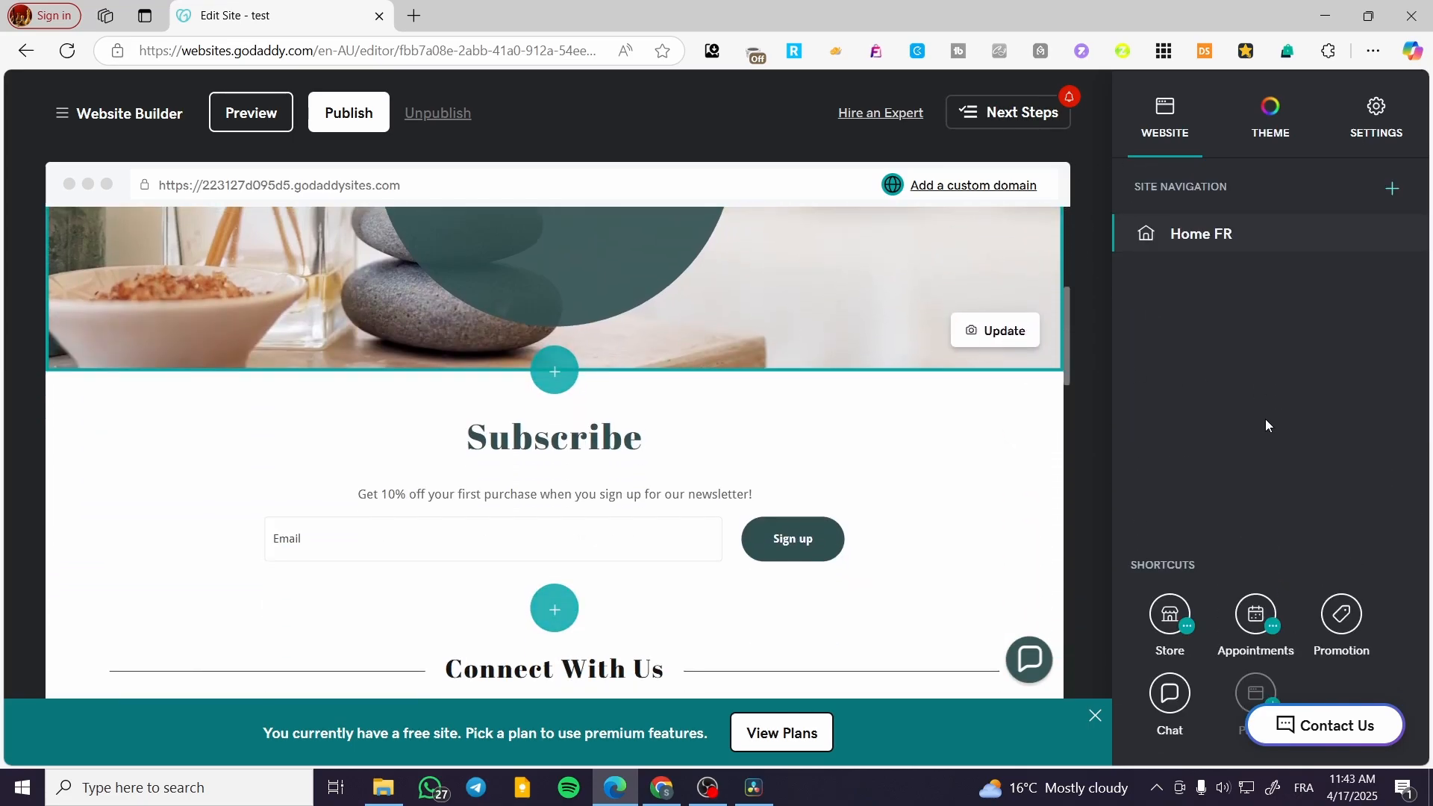
pyautogui.click(623, 437)
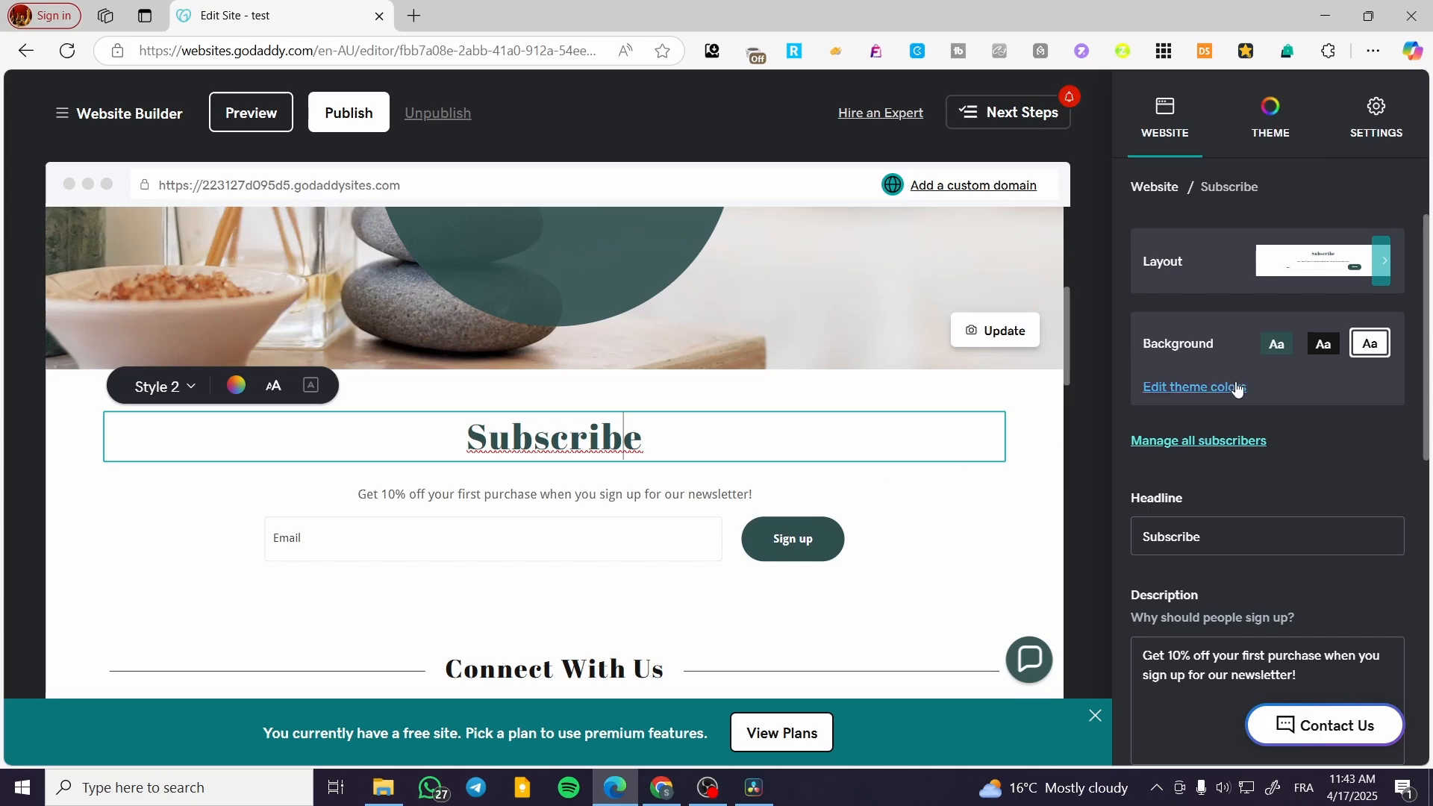
pyautogui.scroll(-5, 1153, 377)
pyautogui.scroll(-6, 1164, 373)
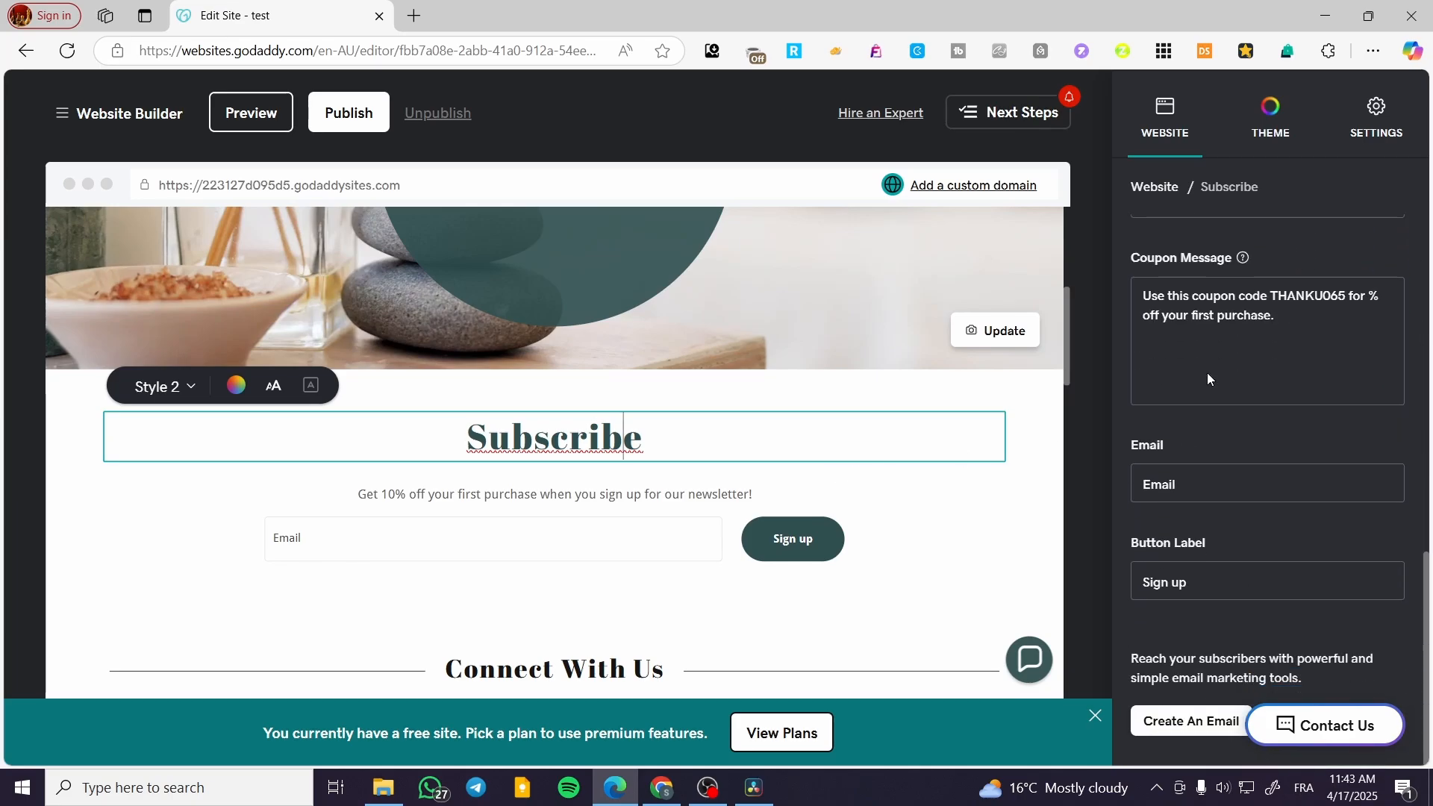
pyautogui.click(825, 486)
pyautogui.scroll(2, 715, 472)
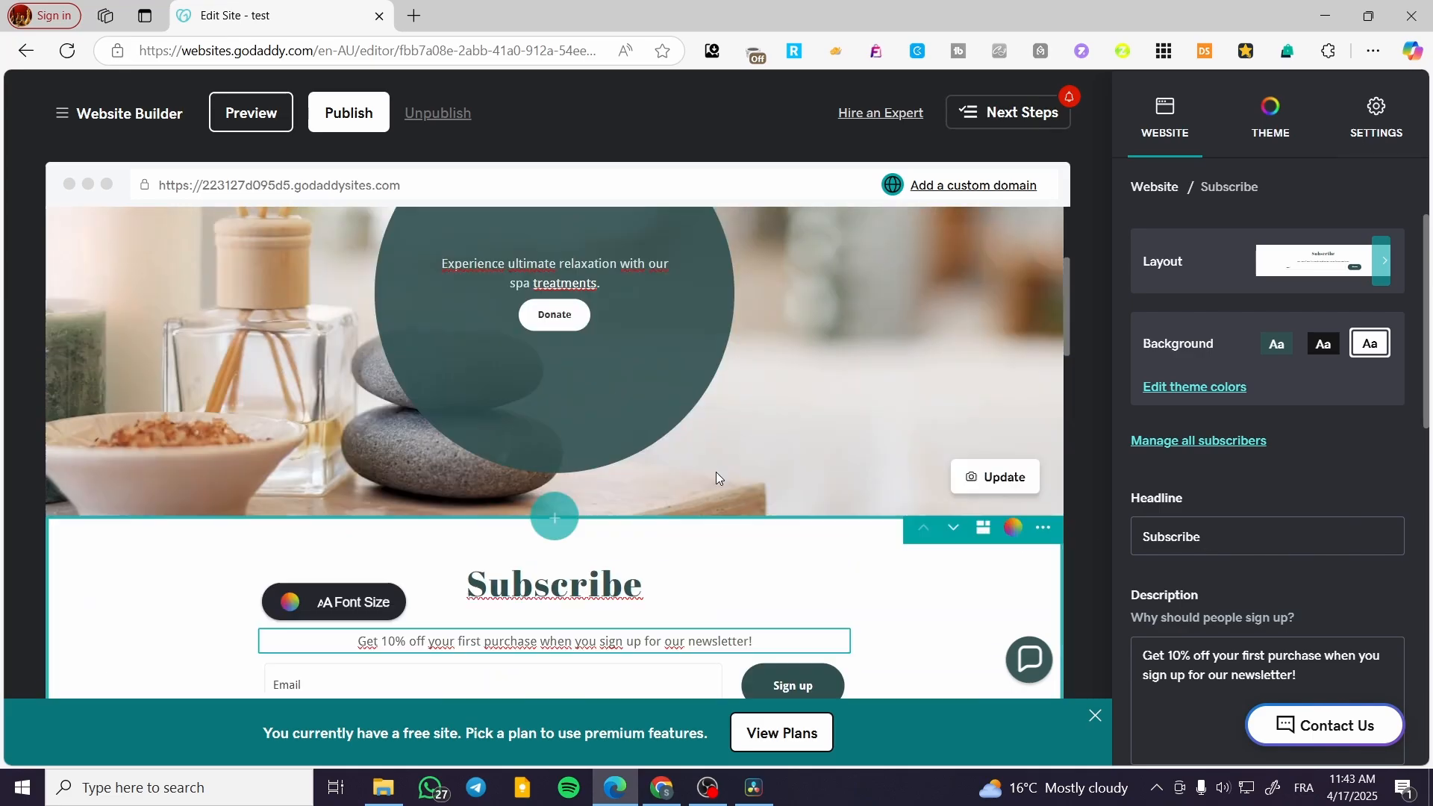
# Try the left and right alignments for the header's cover content, returning it to centre alignment.
pyautogui.scroll(2, 715, 472)
pyautogui.click(614, 441)
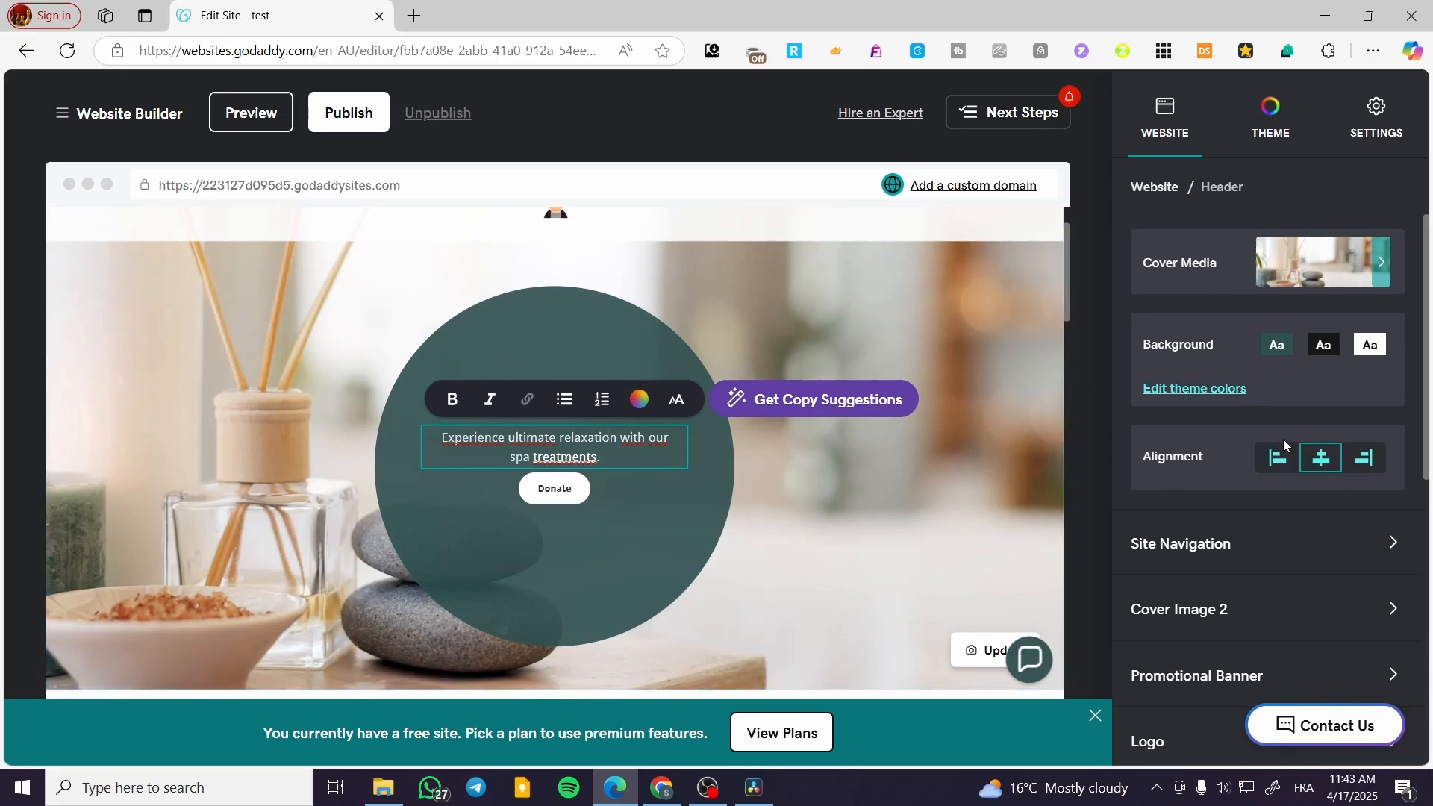
pyautogui.click(1278, 460)
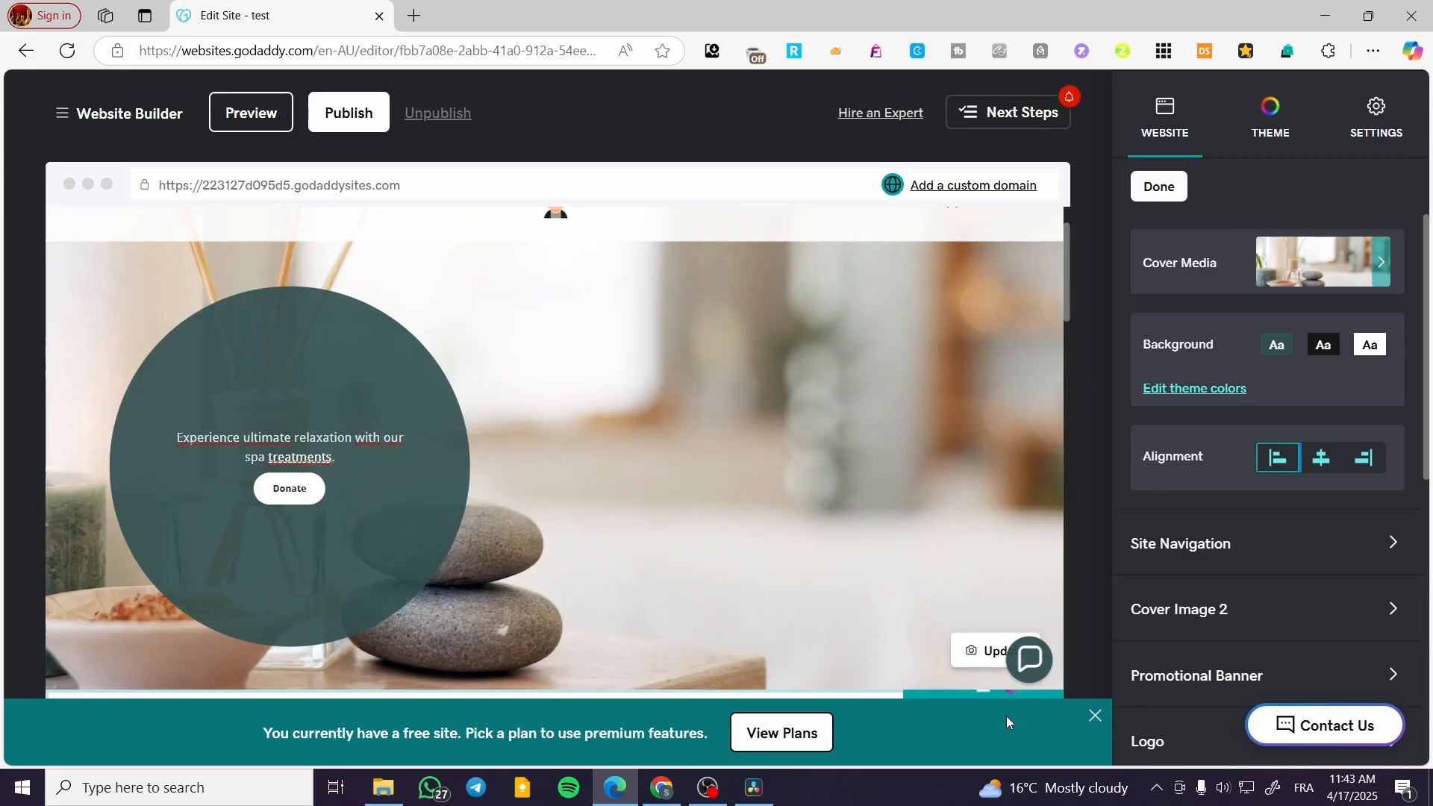
pyautogui.click(1376, 462)
pyautogui.click(1319, 459)
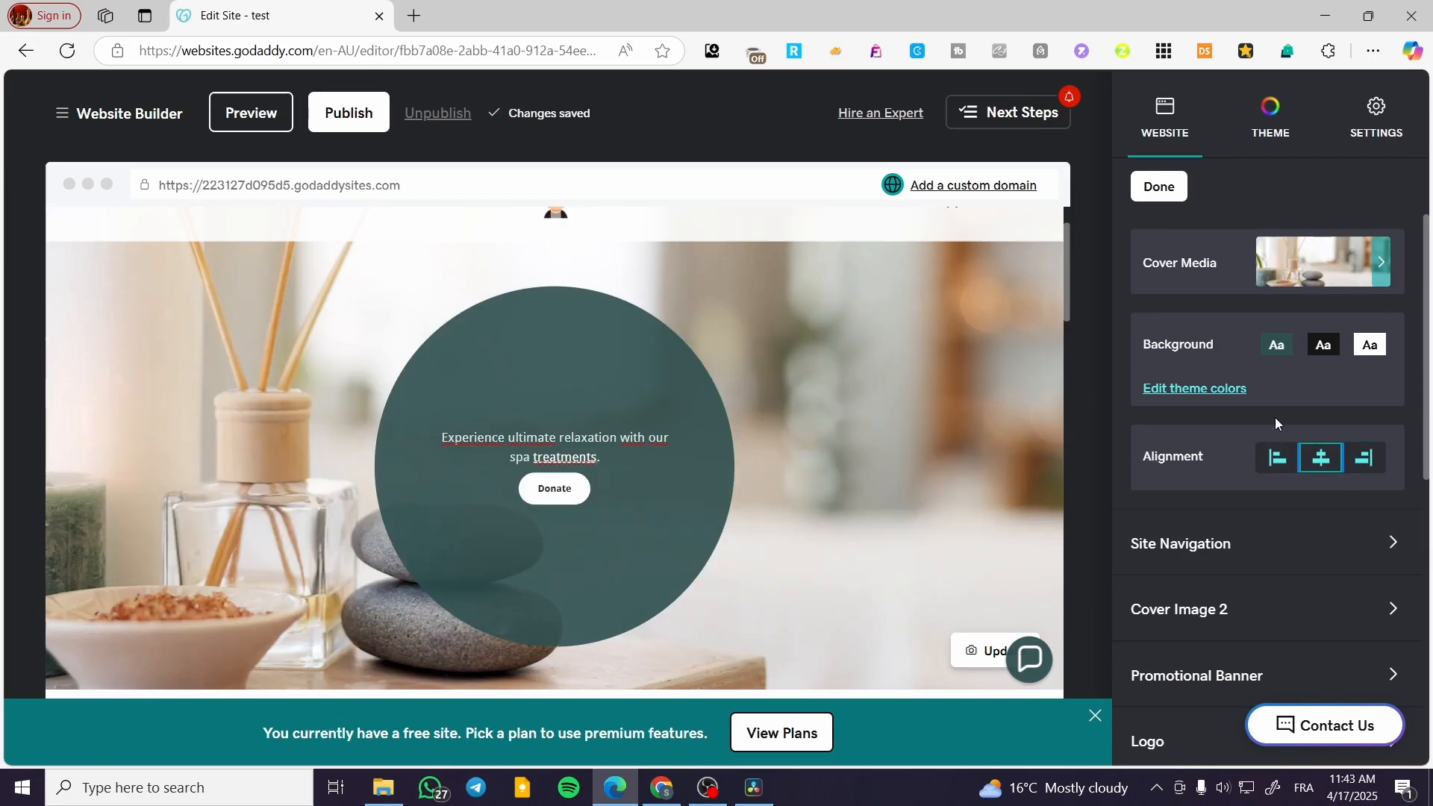
# Examine the Subscribe description's text options, the signup coupon settings and the section's email field.
pyautogui.scroll(-3, 1323, 391)
pyautogui.scroll(-4, 994, 499)
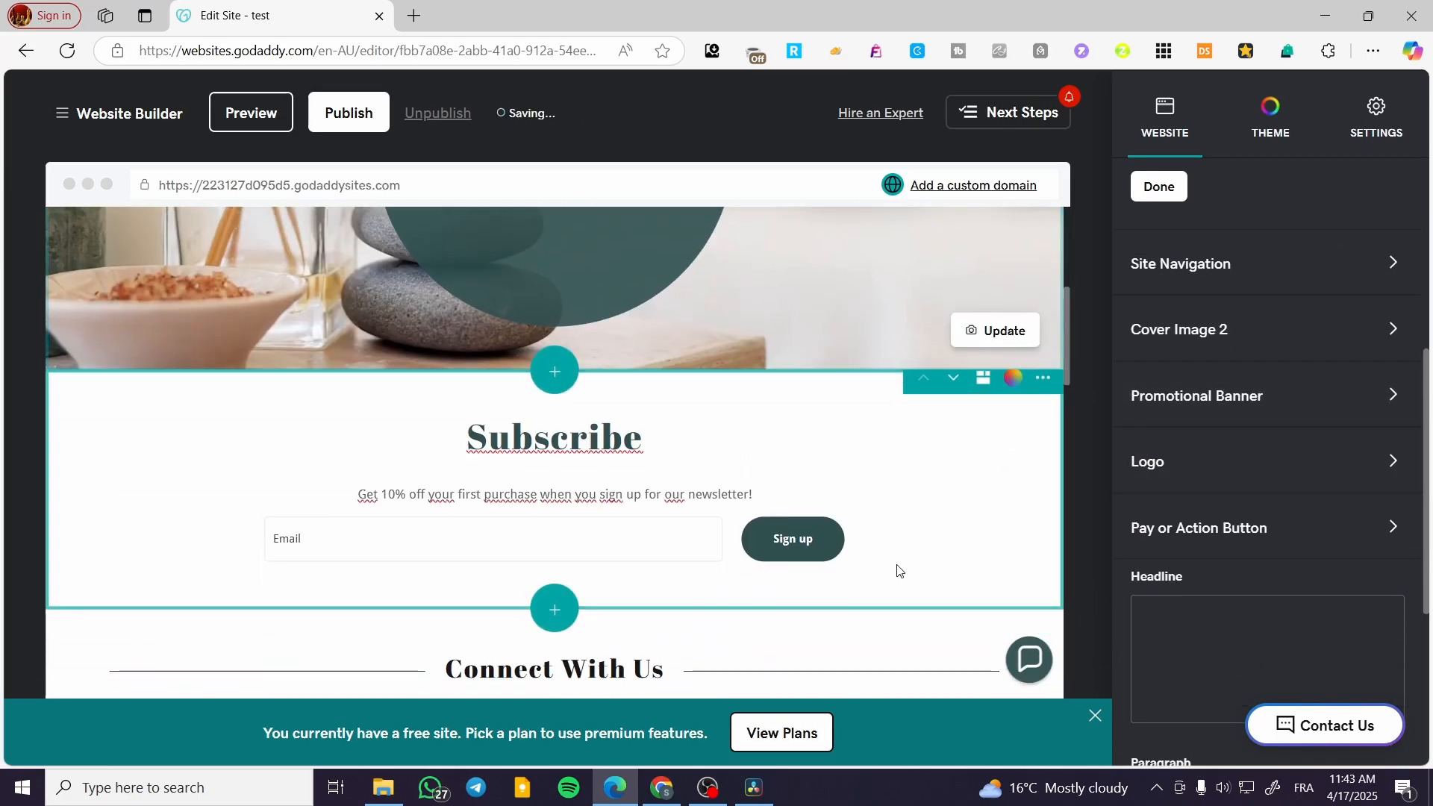
pyautogui.click(676, 505)
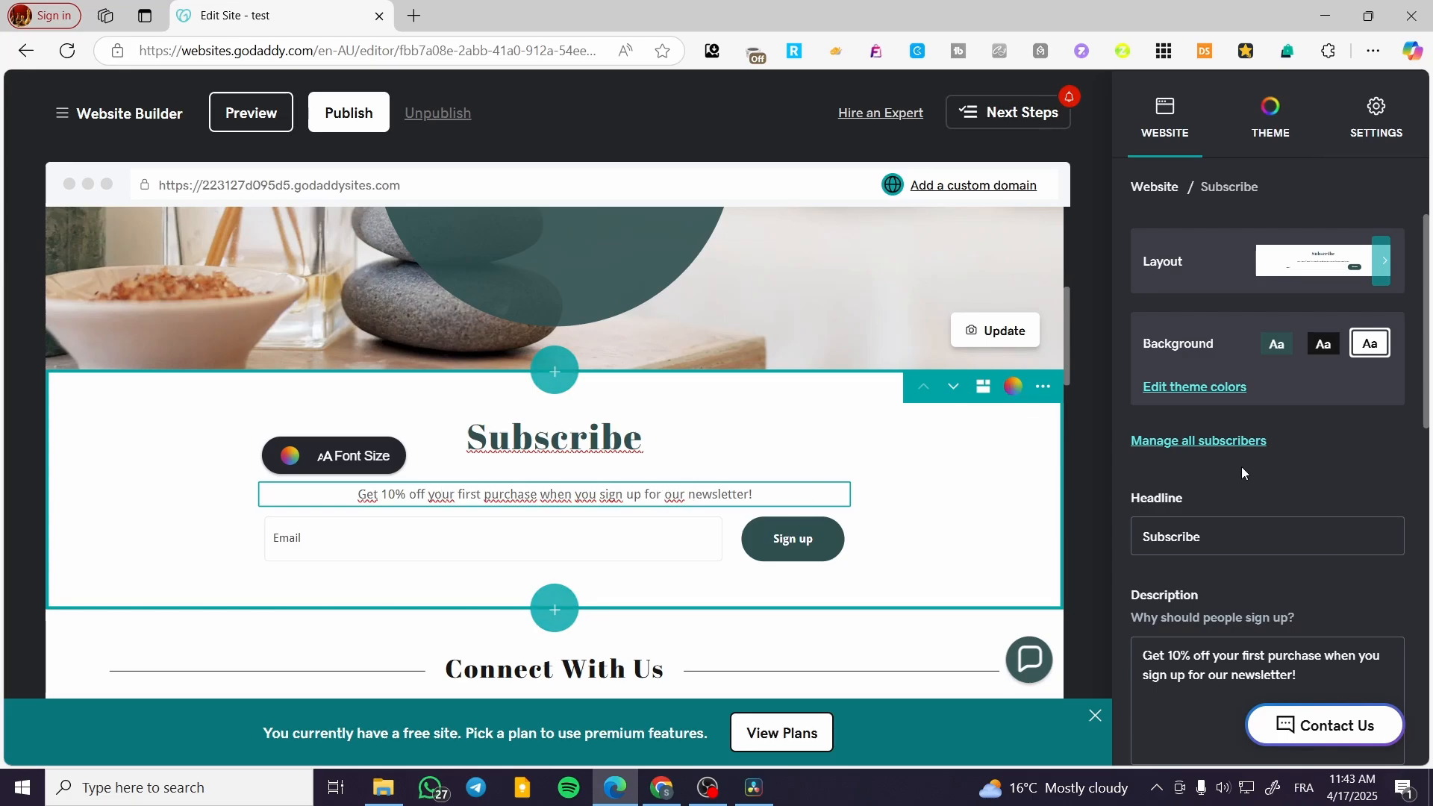
pyautogui.scroll(-8, 1232, 447)
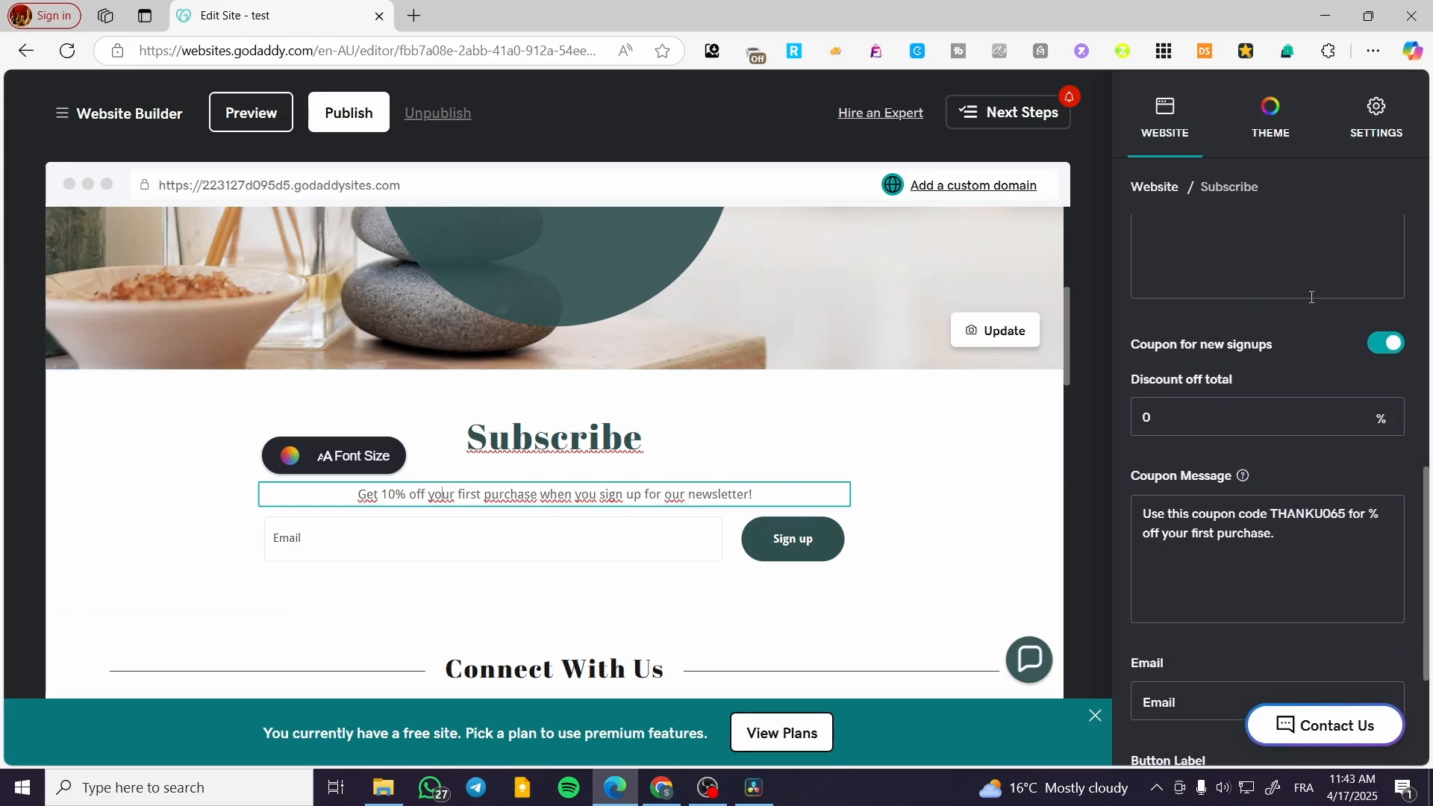
pyautogui.scroll(-3, 1315, 313)
pyautogui.scroll(12, 1313, 418)
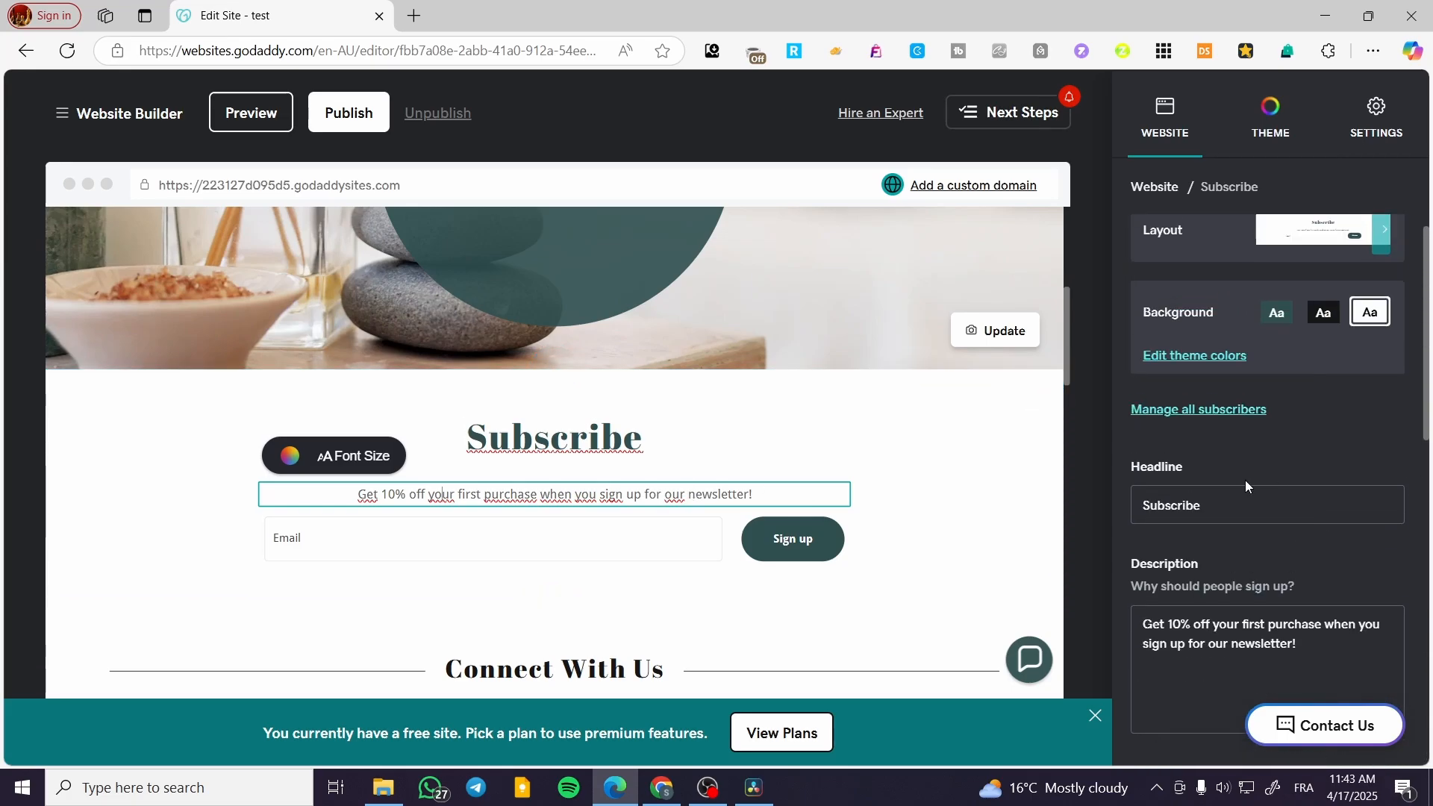
pyautogui.scroll(1, 1216, 414)
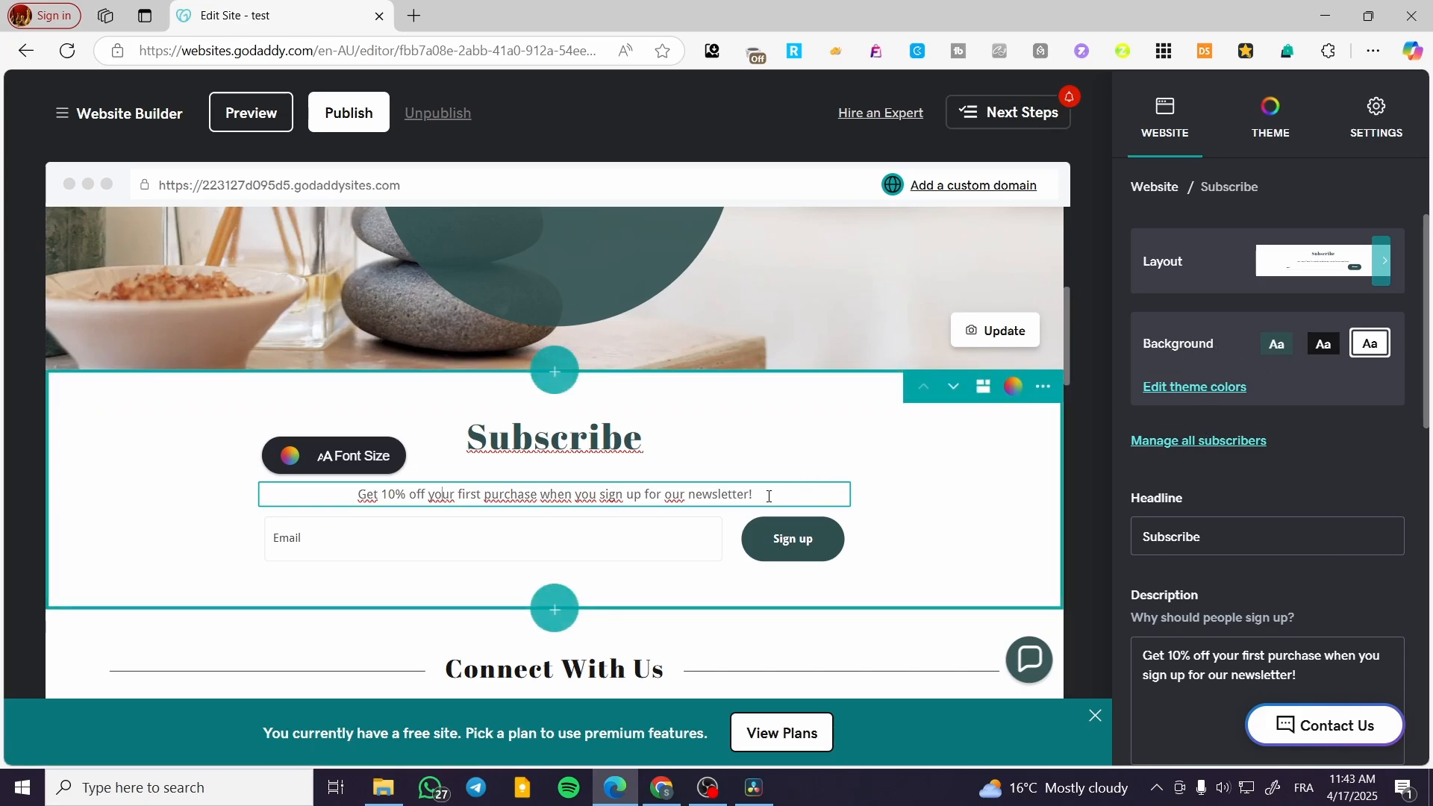
pyautogui.click(366, 456)
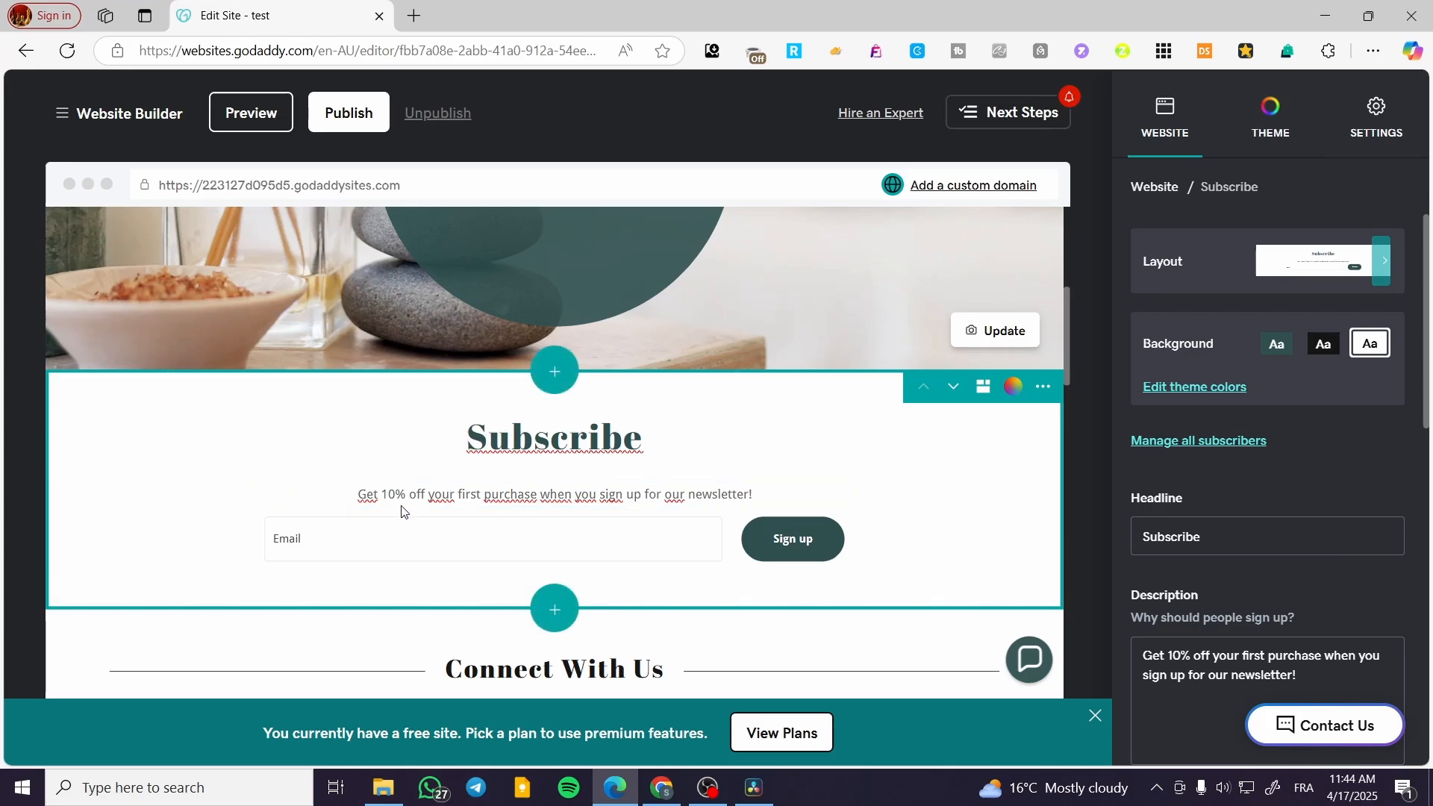
pyautogui.click(370, 548)
pyautogui.scroll(-3, 597, 567)
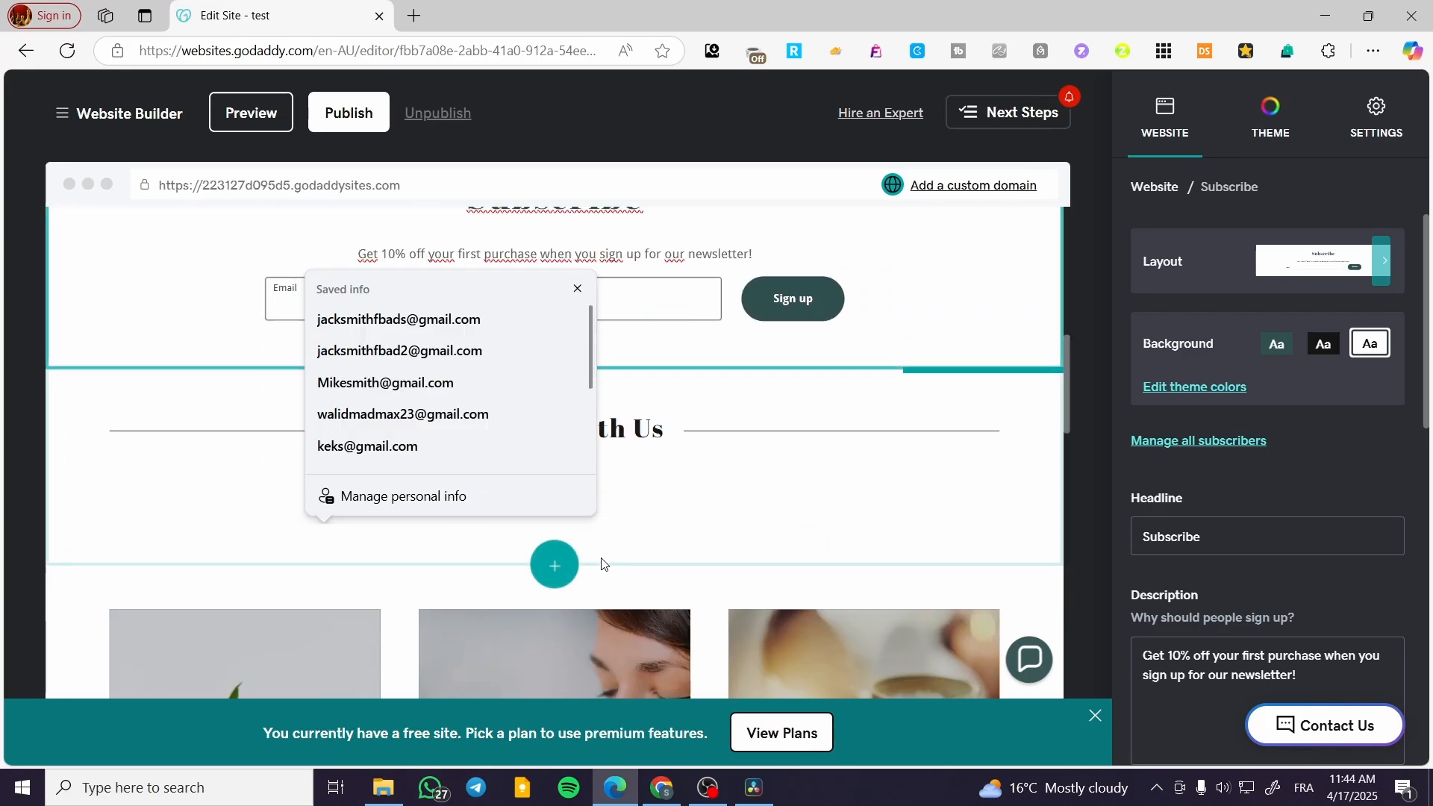
# Examine the settings of the Connect With Us social links and of the Evenings in the Park event.
pyautogui.click(660, 431)
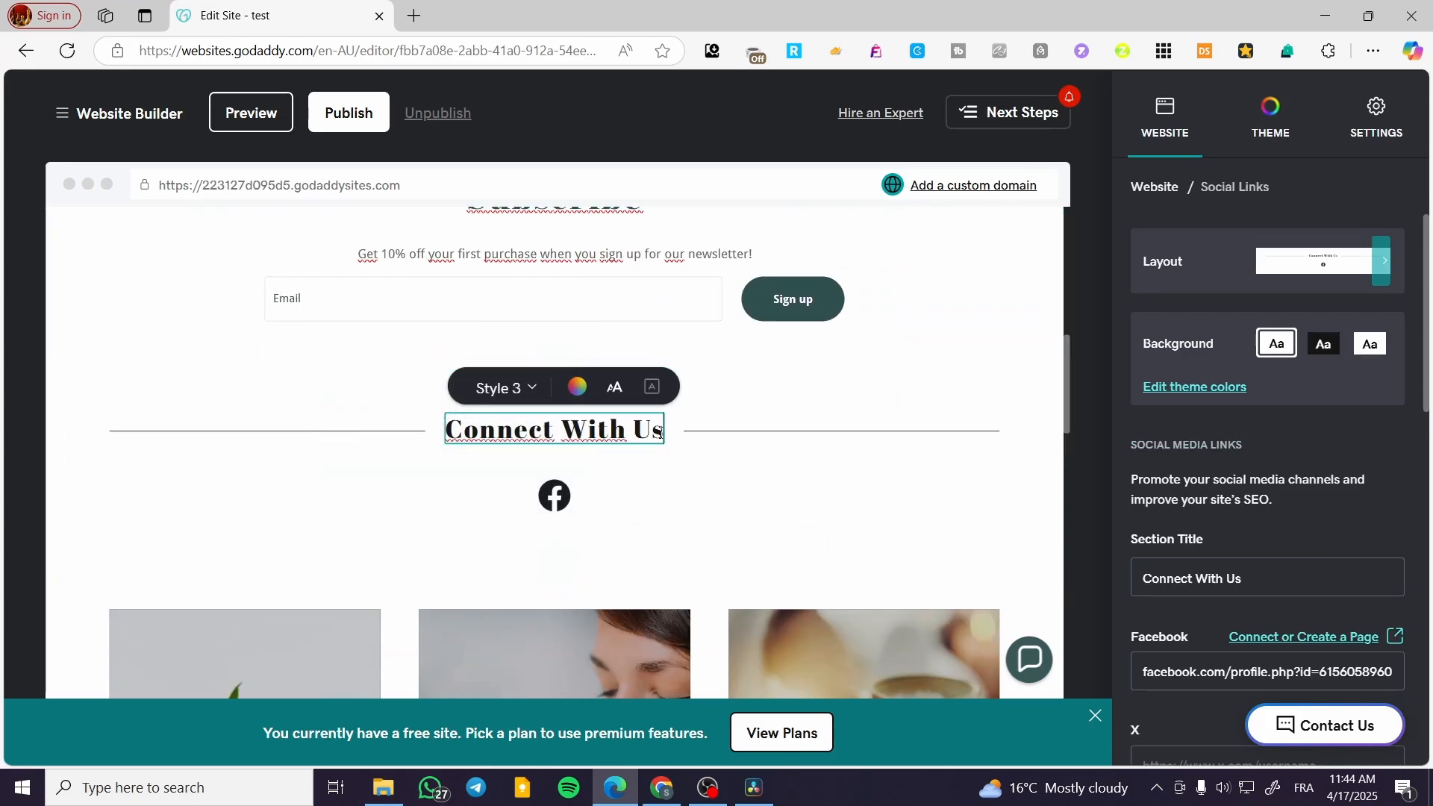
pyautogui.scroll(-10, 662, 438)
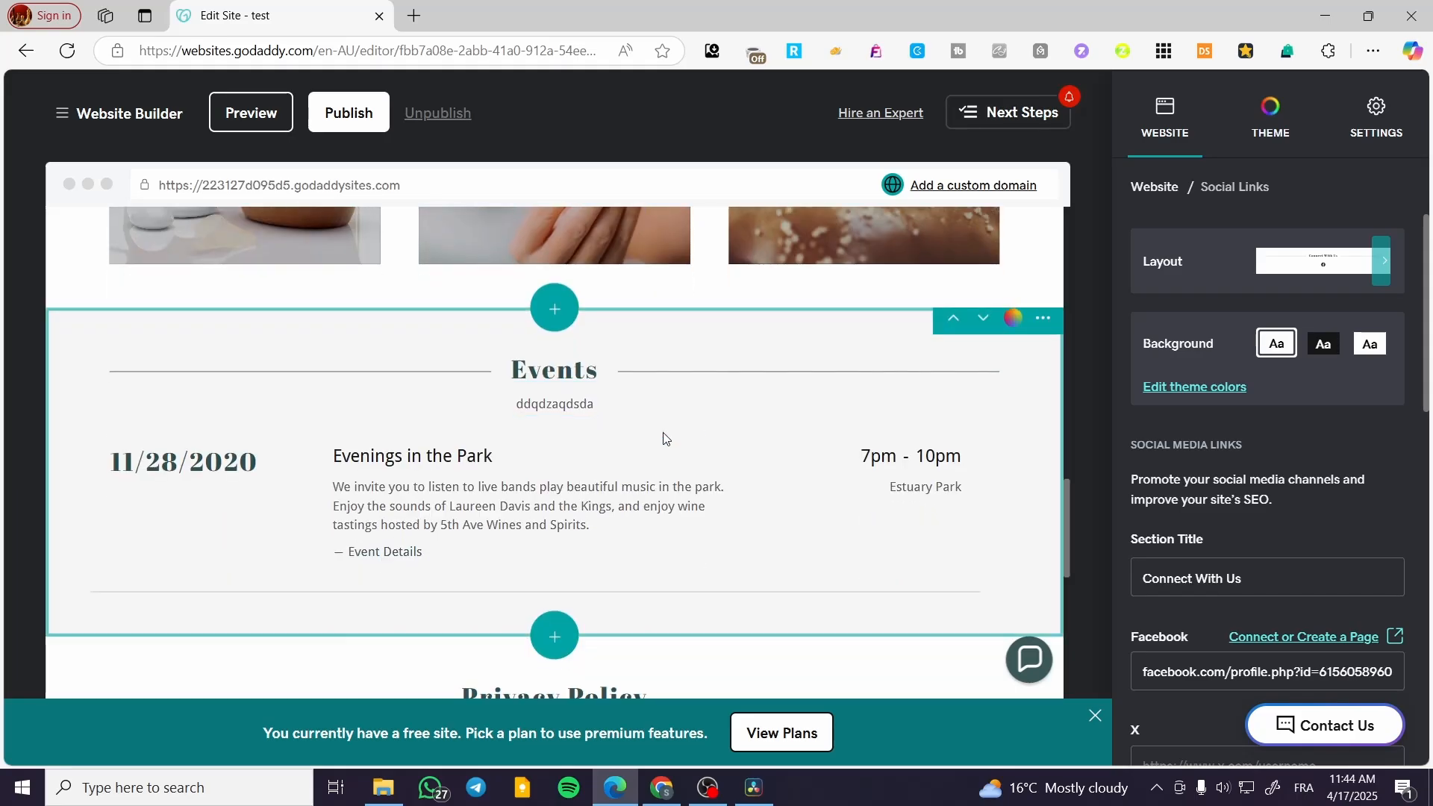
pyautogui.click(558, 421)
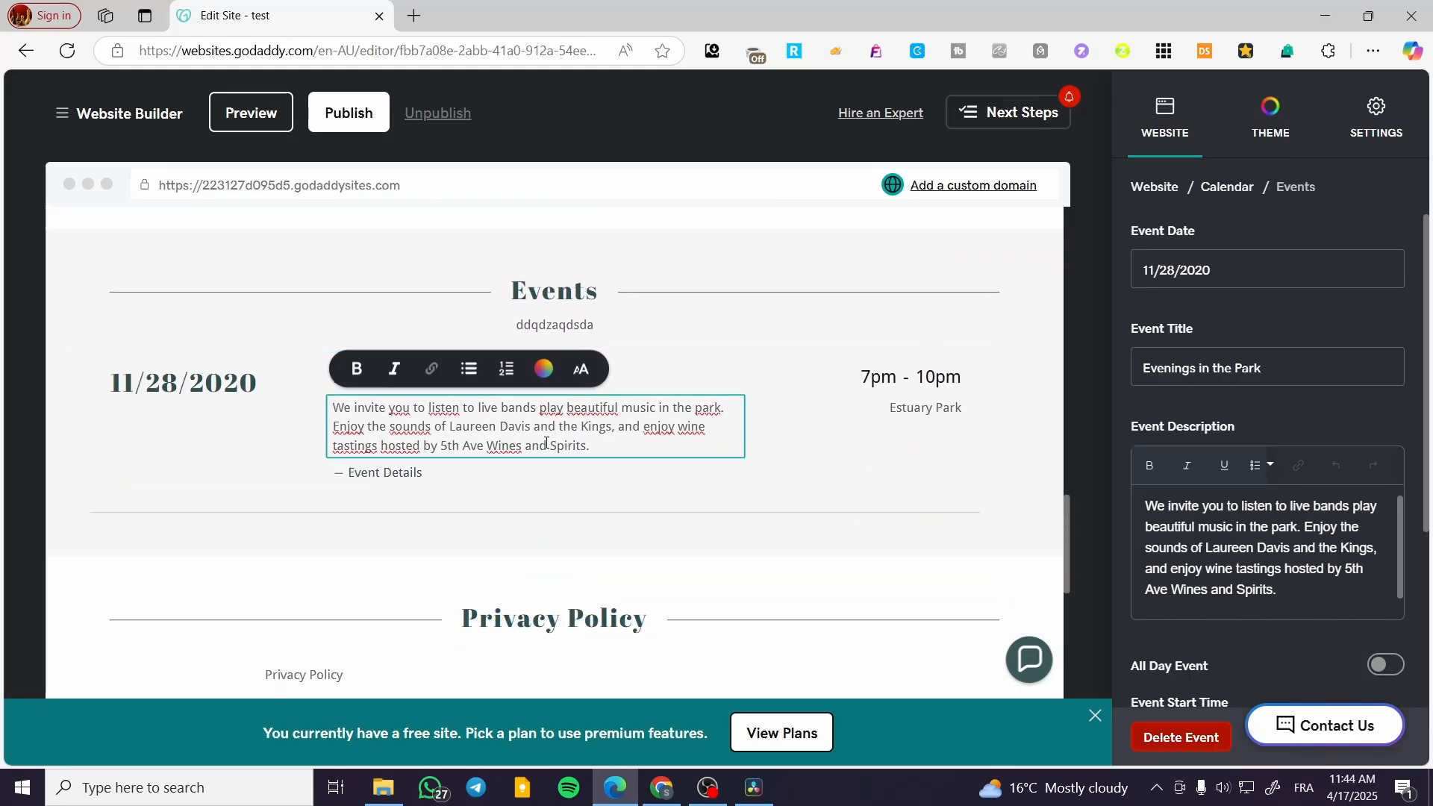
pyautogui.scroll(1, 787, 439)
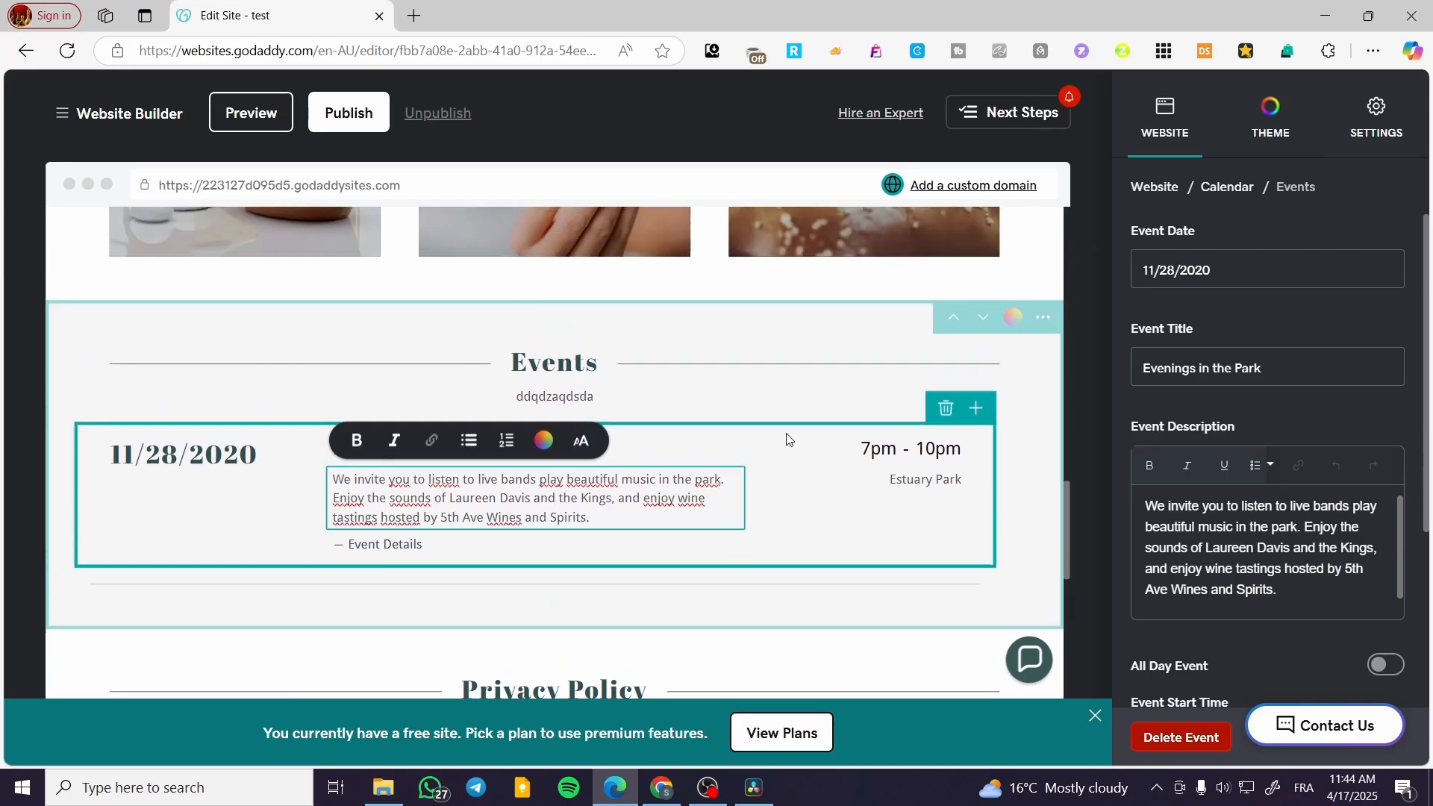
pyautogui.scroll(-3, 1212, 415)
pyautogui.scroll(3, 1194, 421)
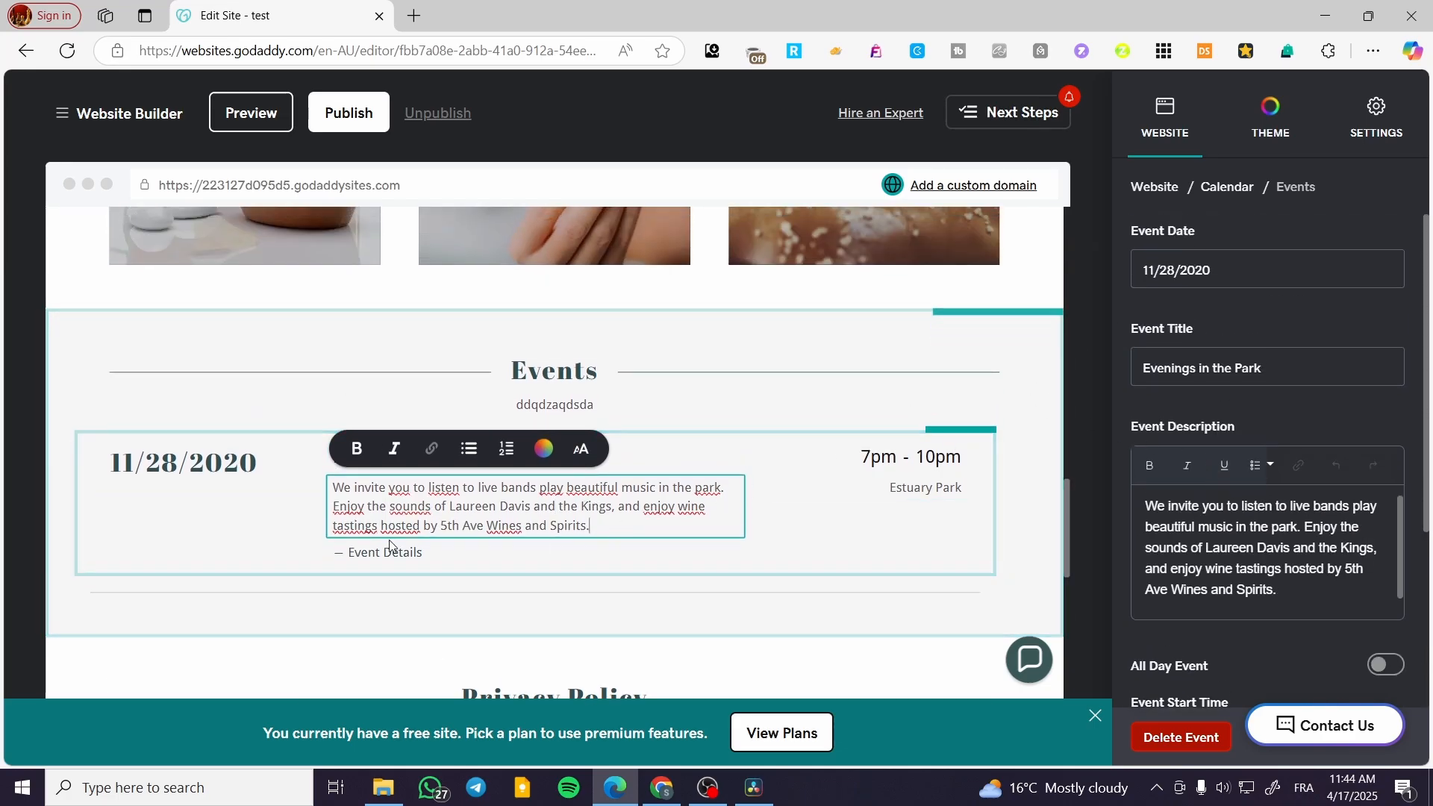
pyautogui.click(409, 559)
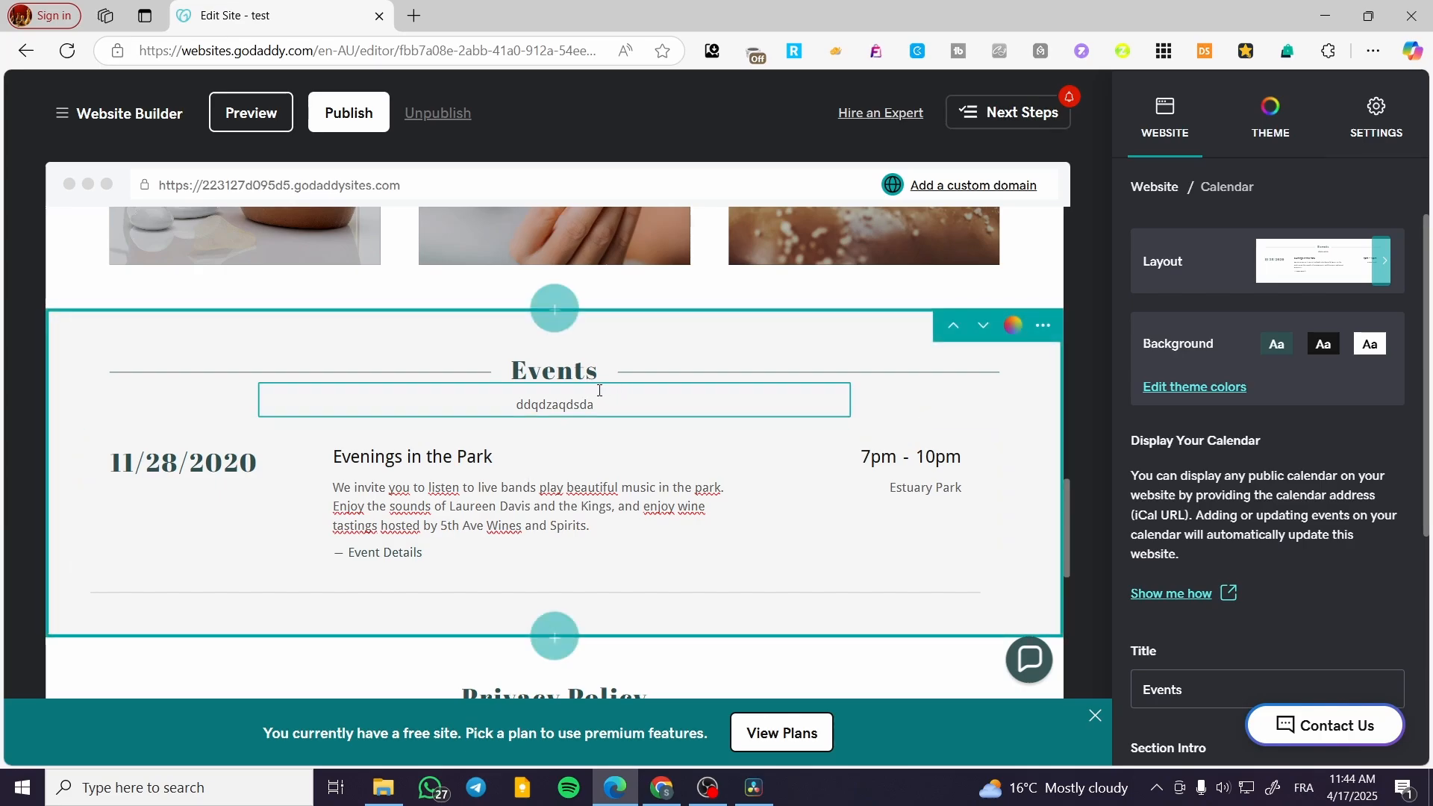
pyautogui.click(498, 495)
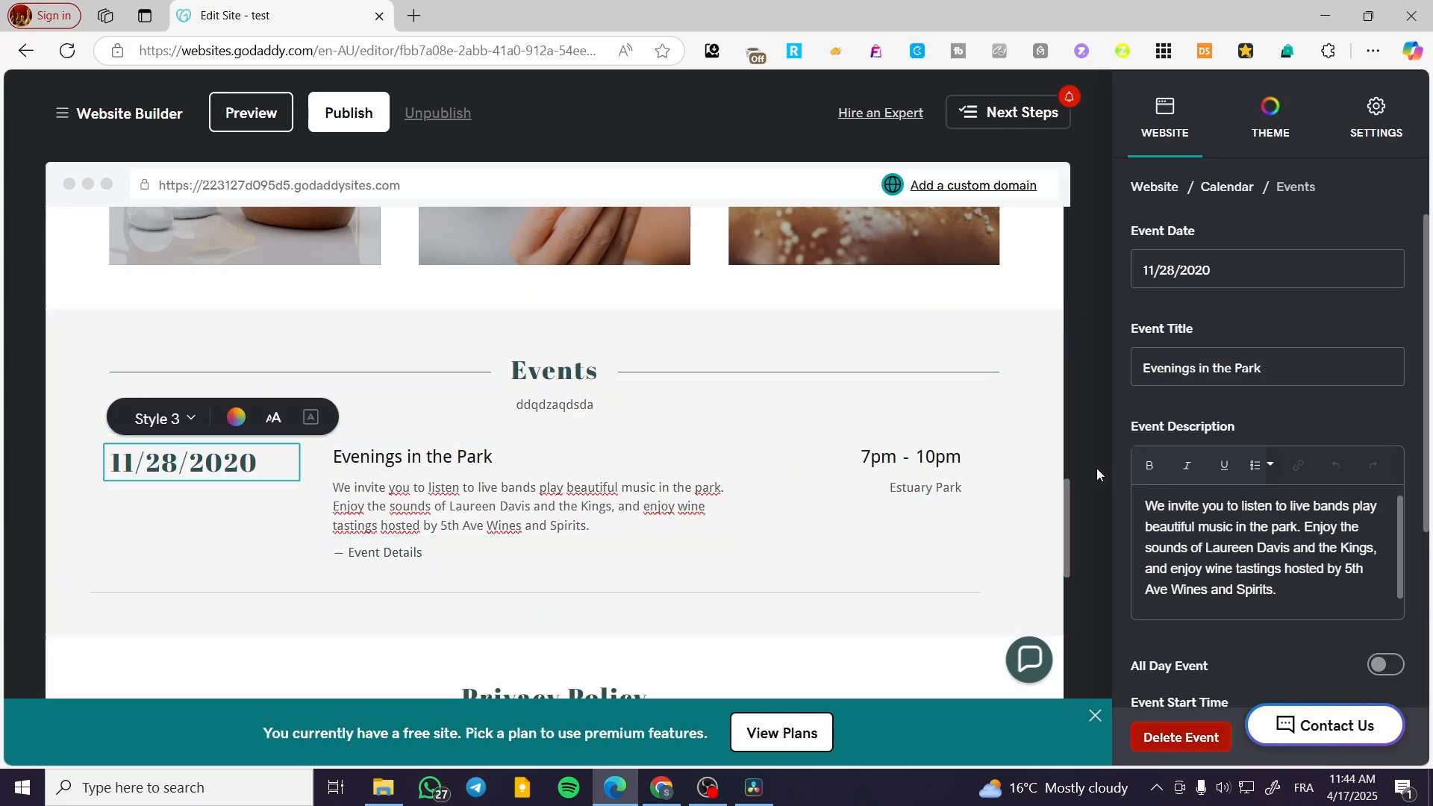
pyautogui.scroll(-3, 1251, 426)
pyautogui.scroll(3, 1250, 427)
pyautogui.scroll(-1, 922, 392)
pyautogui.scroll(-7, 922, 392)
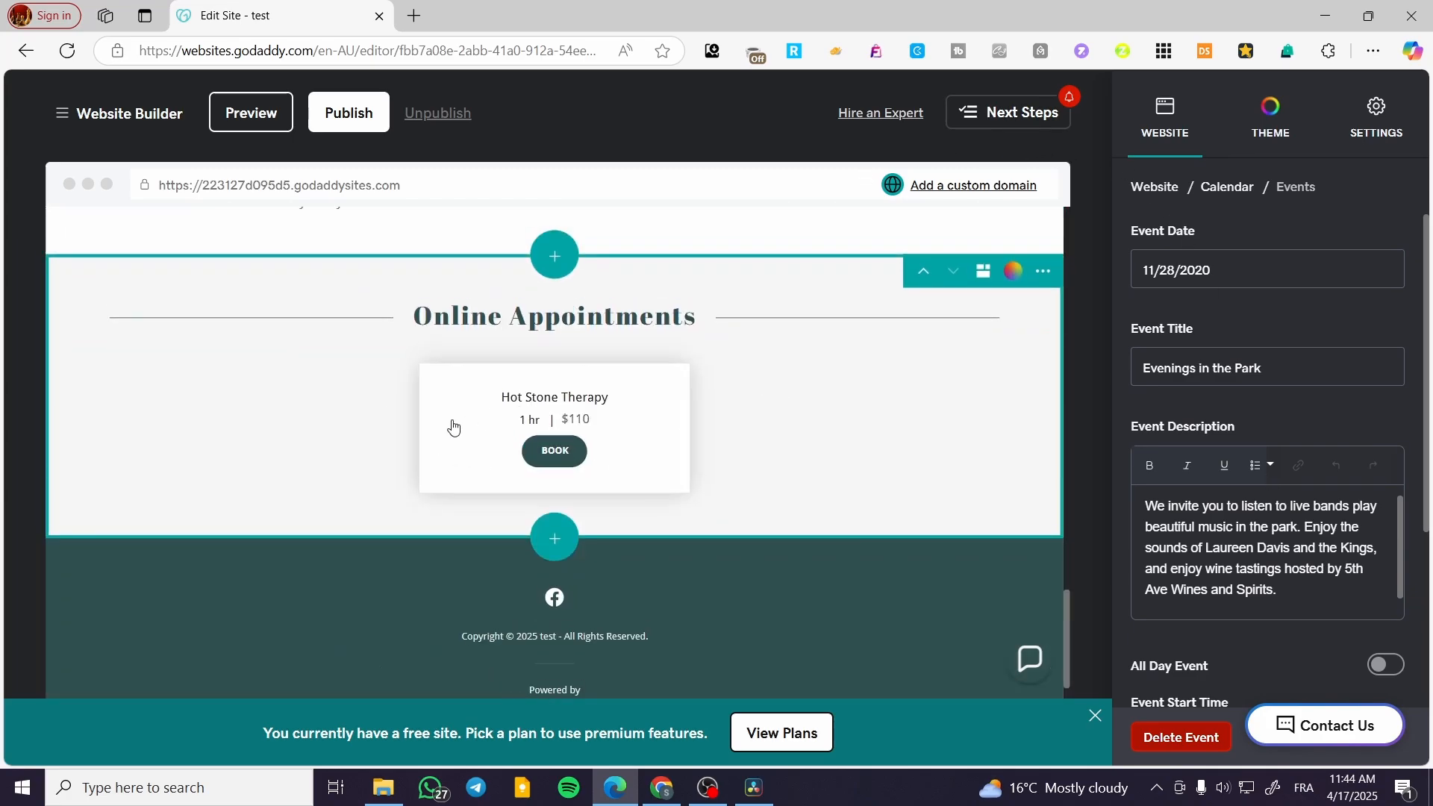
# Examine the Privacy Policy section's text formatting and list options, and look over the Online Appointments section.
pyautogui.scroll(4, 355, 467)
pyautogui.click(347, 517)
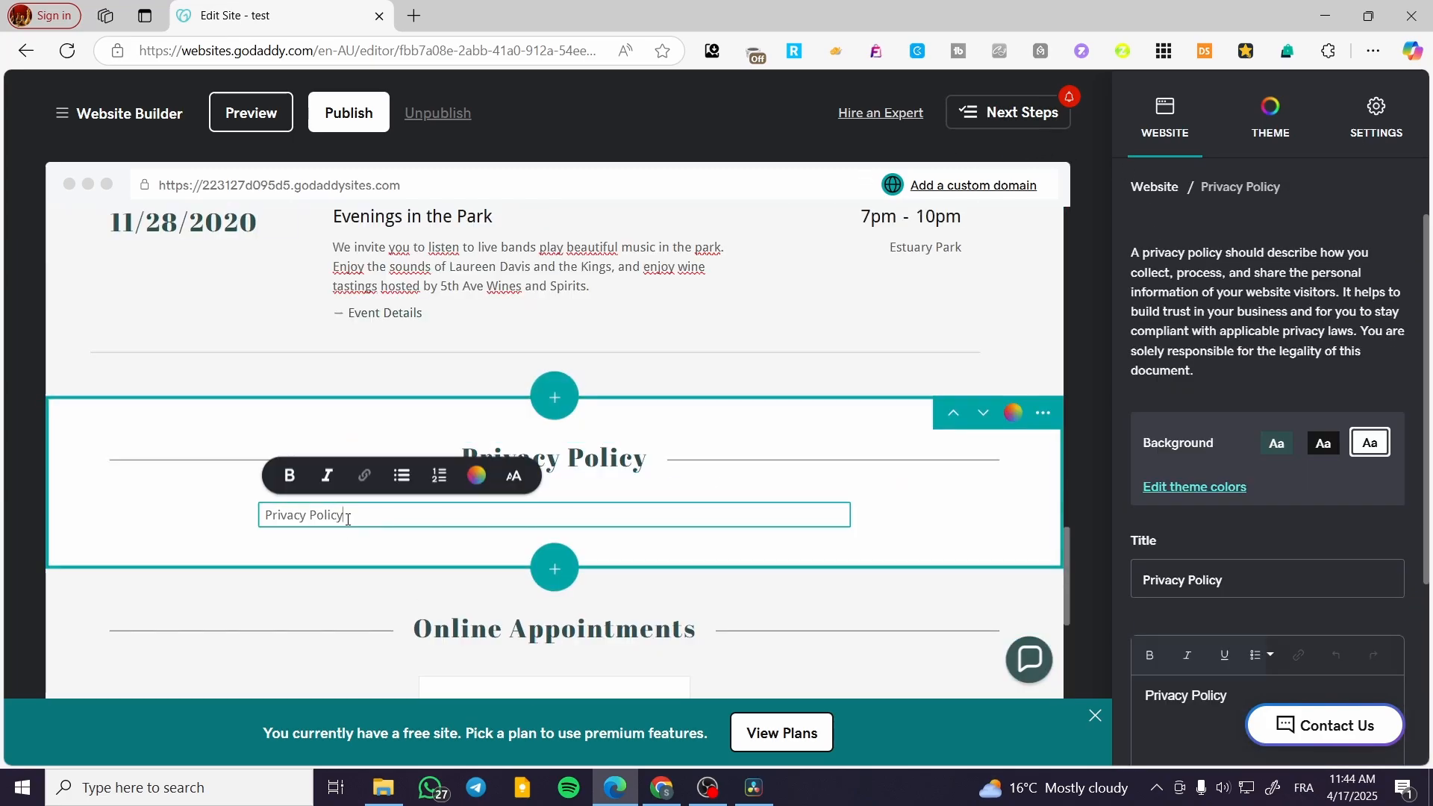
pyautogui.scroll(-3, 1235, 433)
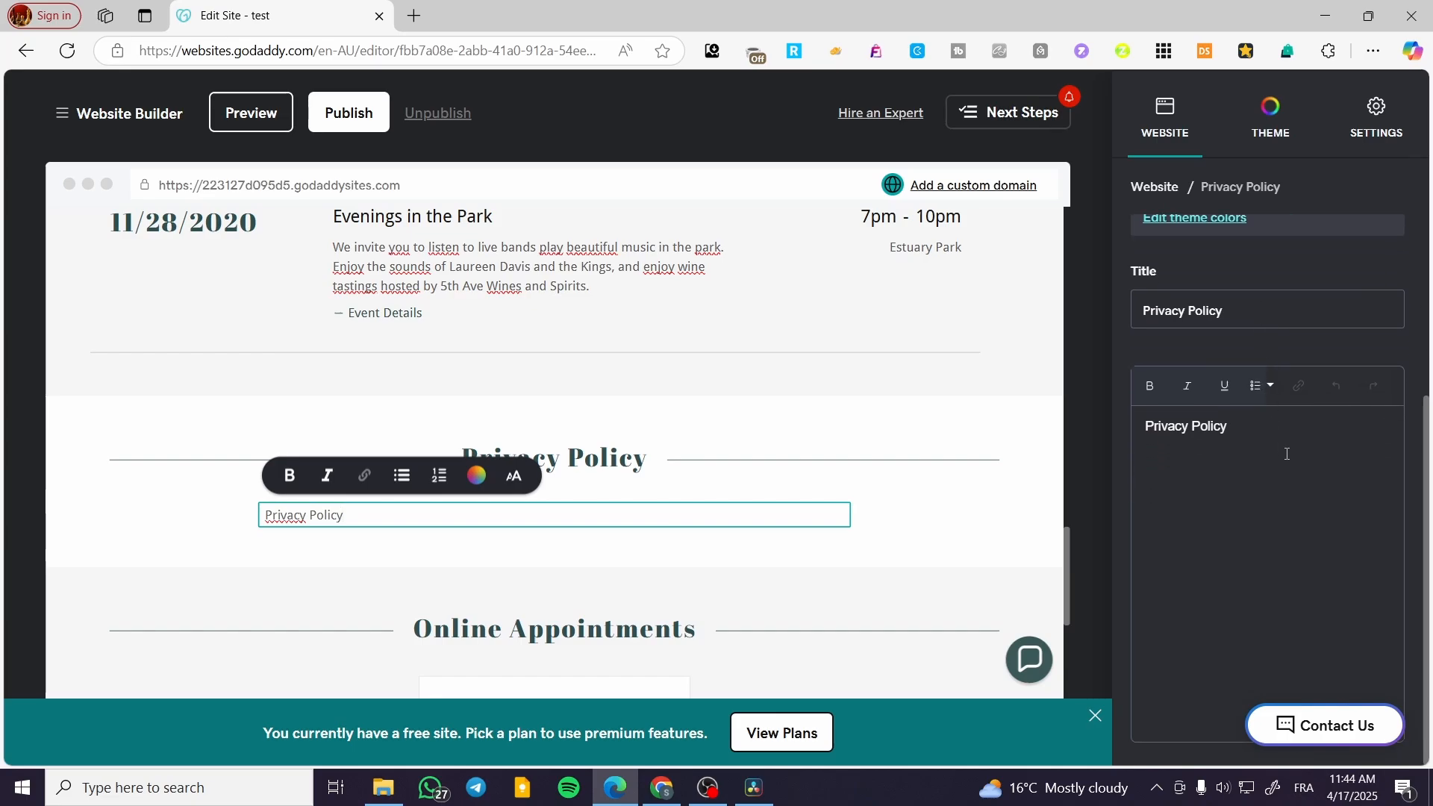
pyautogui.click(1265, 386)
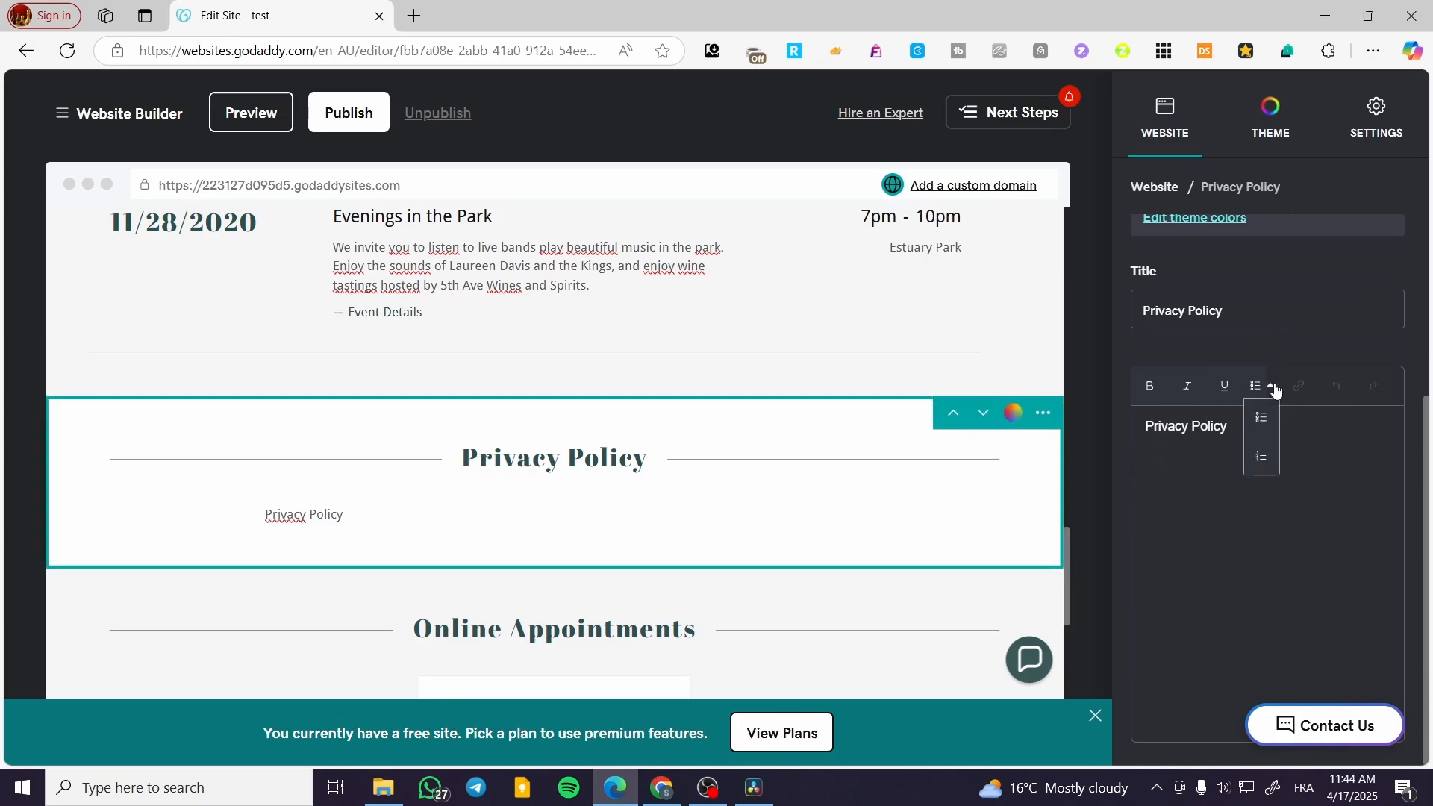
pyautogui.click(440, 523)
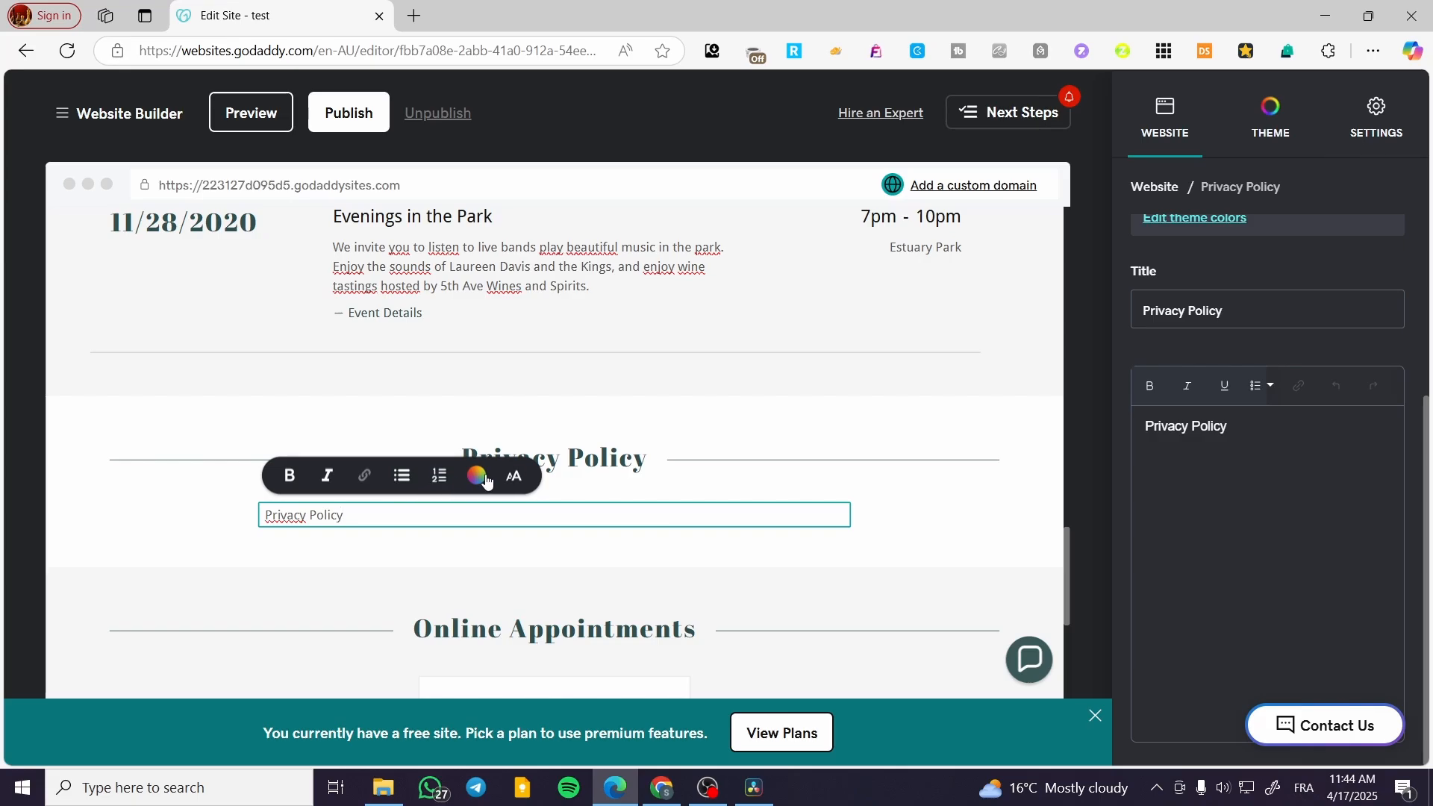
pyautogui.scroll(-3, 463, 544)
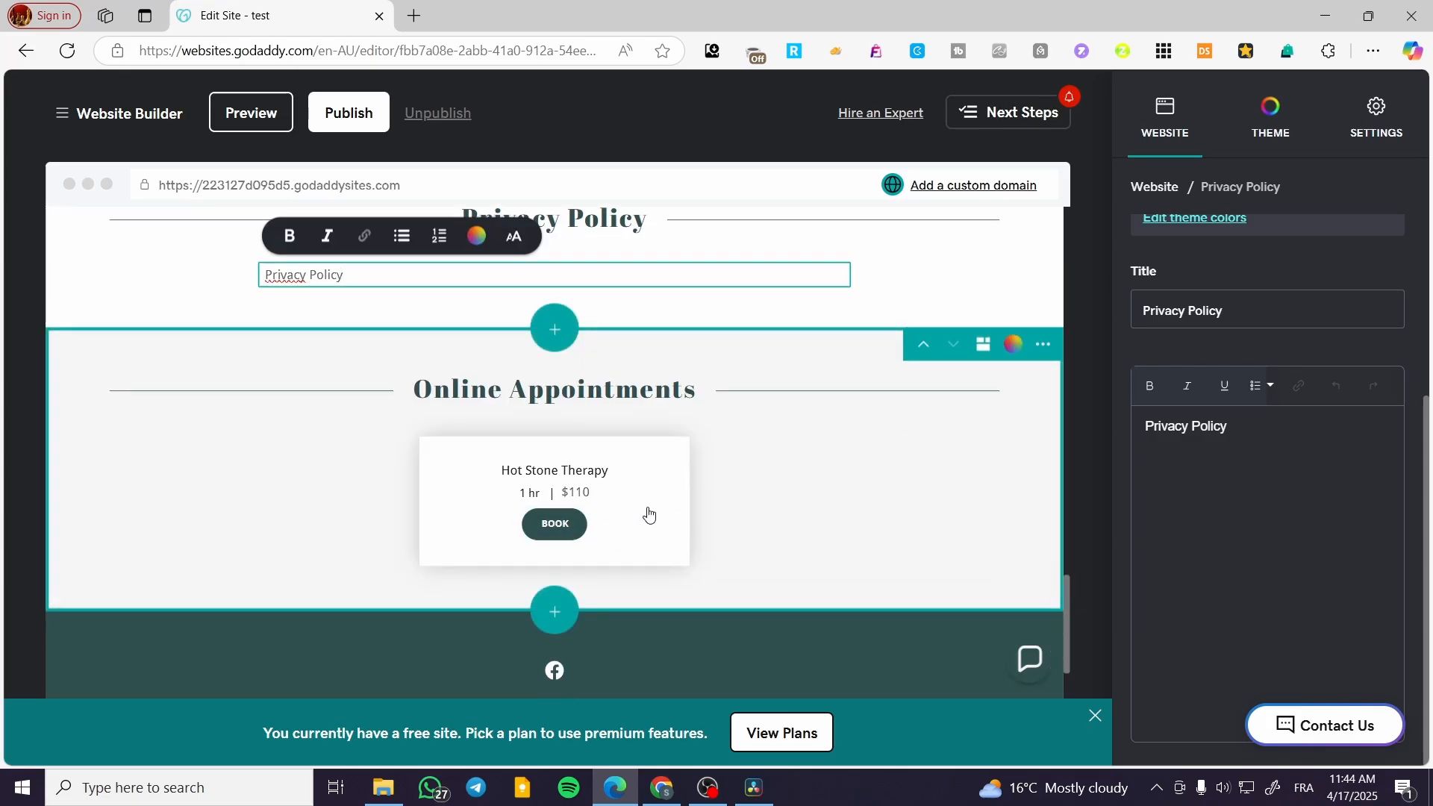
pyautogui.scroll(1, 597, 552)
pyautogui.scroll(-3, 709, 545)
pyautogui.scroll(8, 522, 535)
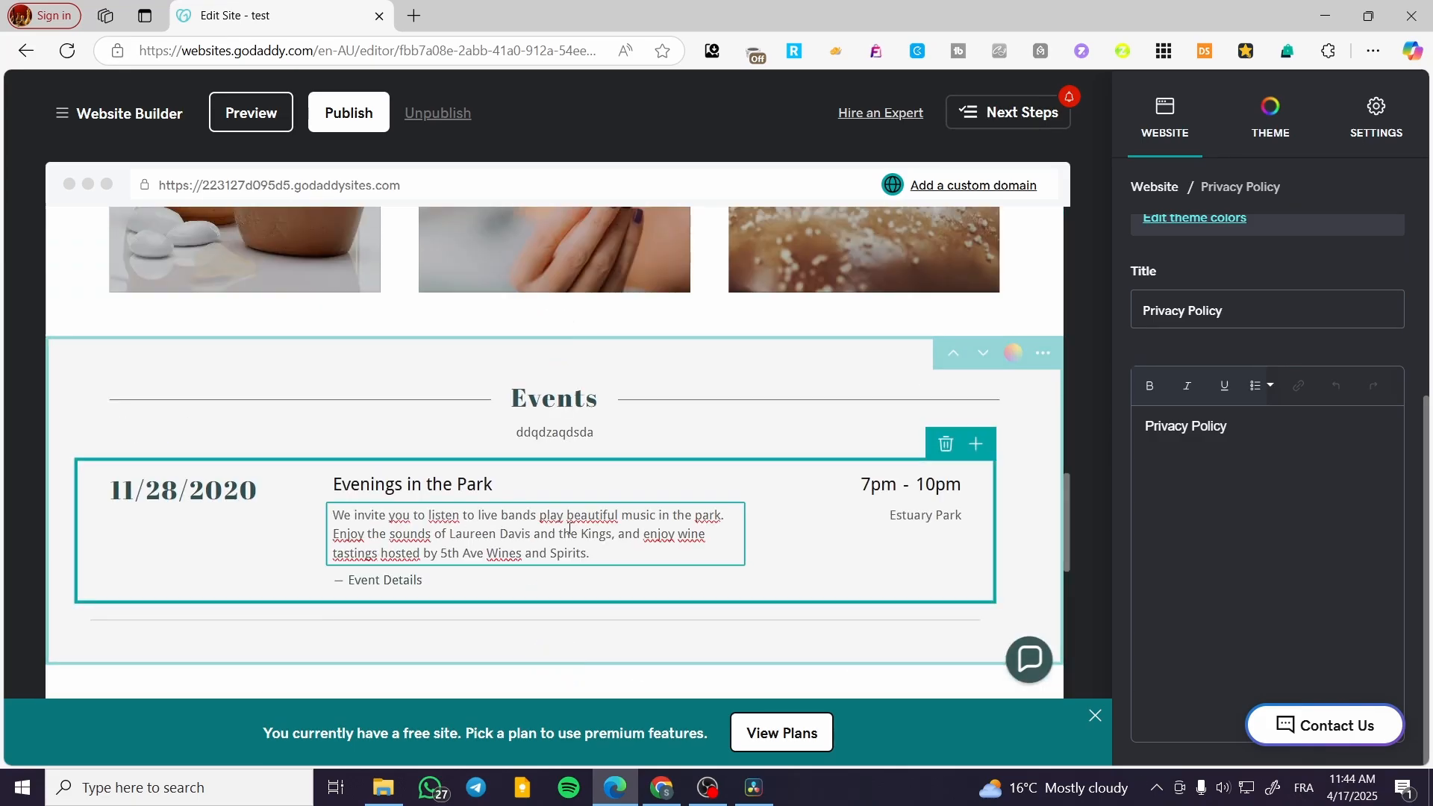
# Start adding a section above Subscribe and search the section library for "text".
pyautogui.scroll(-2, 672, 507)
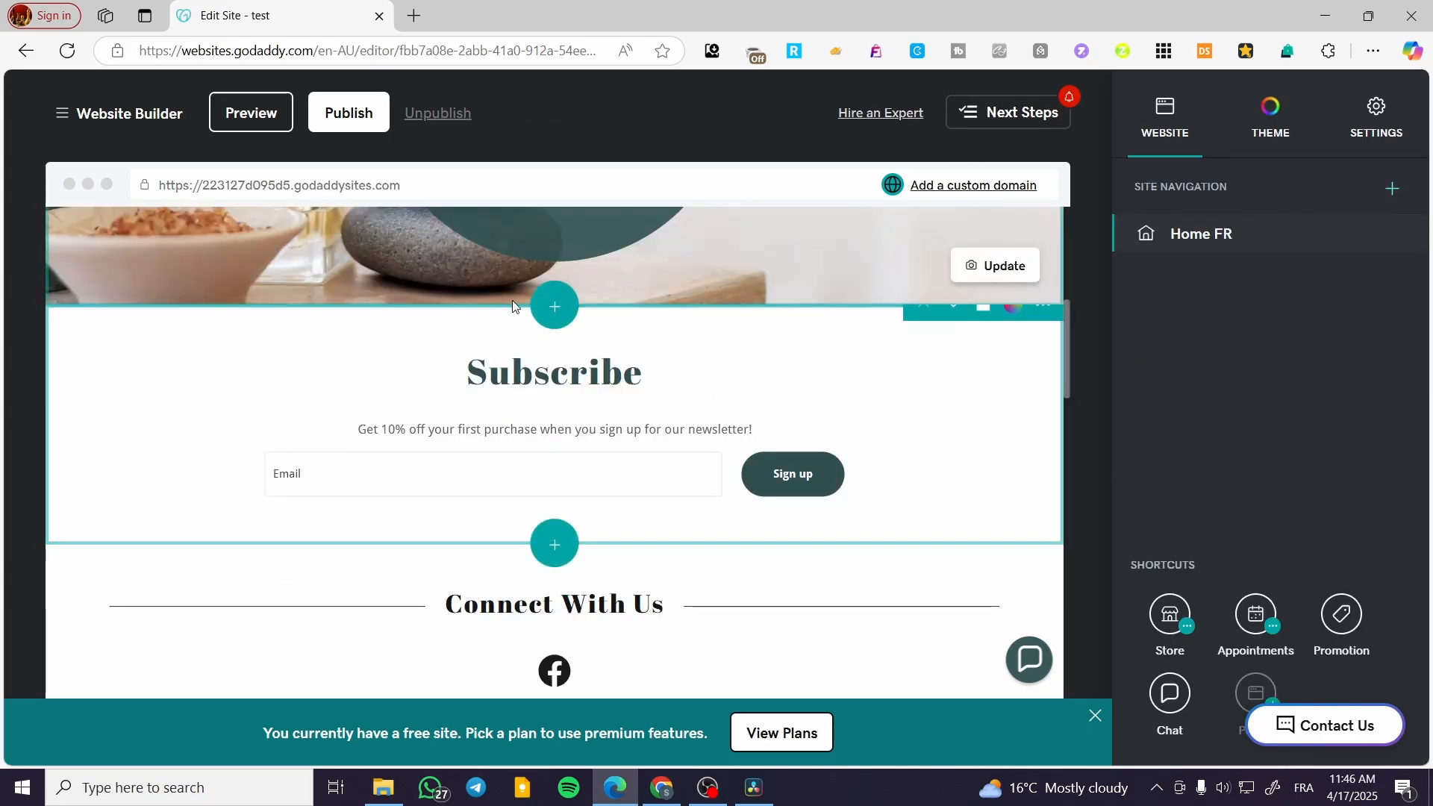
pyautogui.click(564, 313)
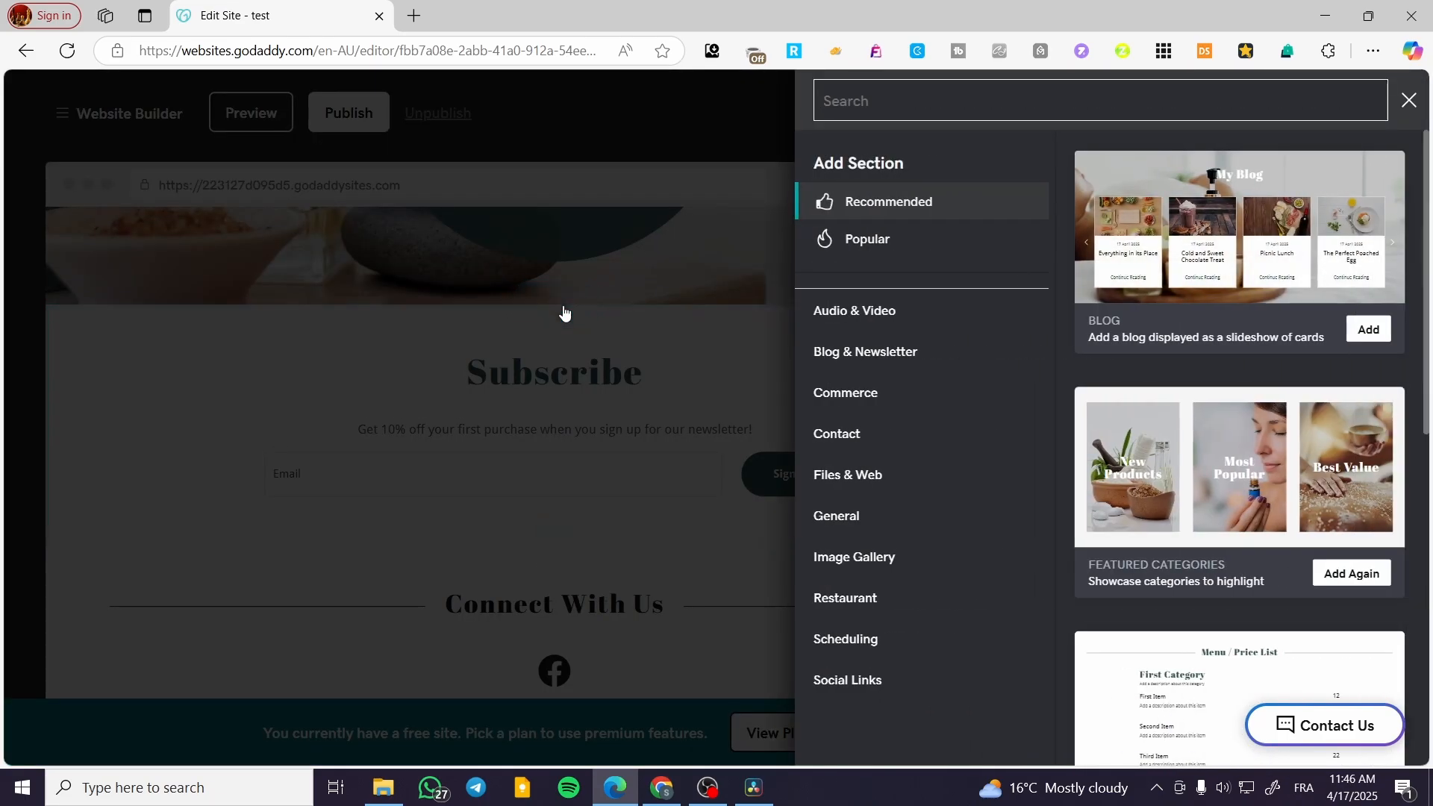
pyautogui.click(522, 317)
pyautogui.write('tex')
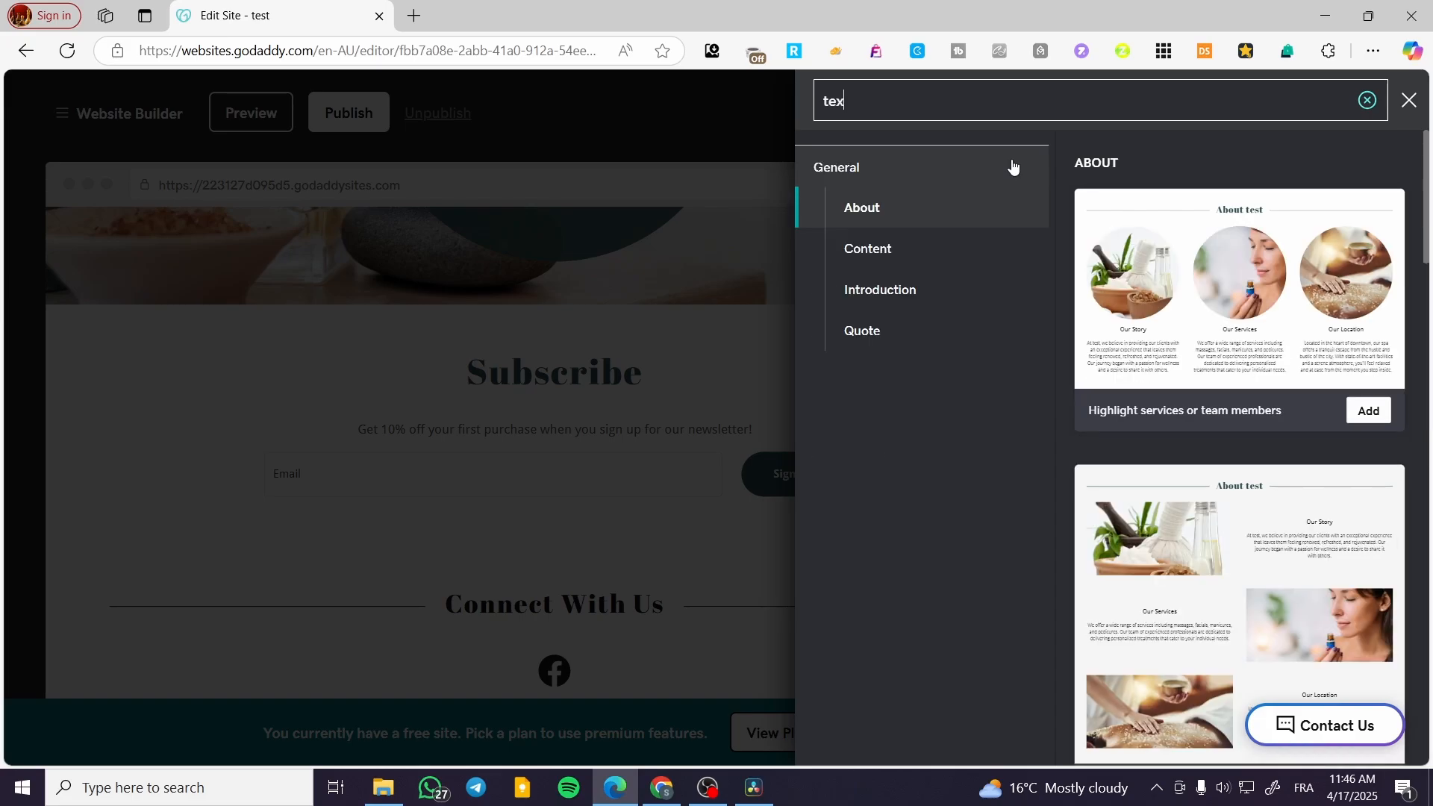
pyautogui.write('r')
pyautogui.press('BackSpace')
pyautogui.write('t')
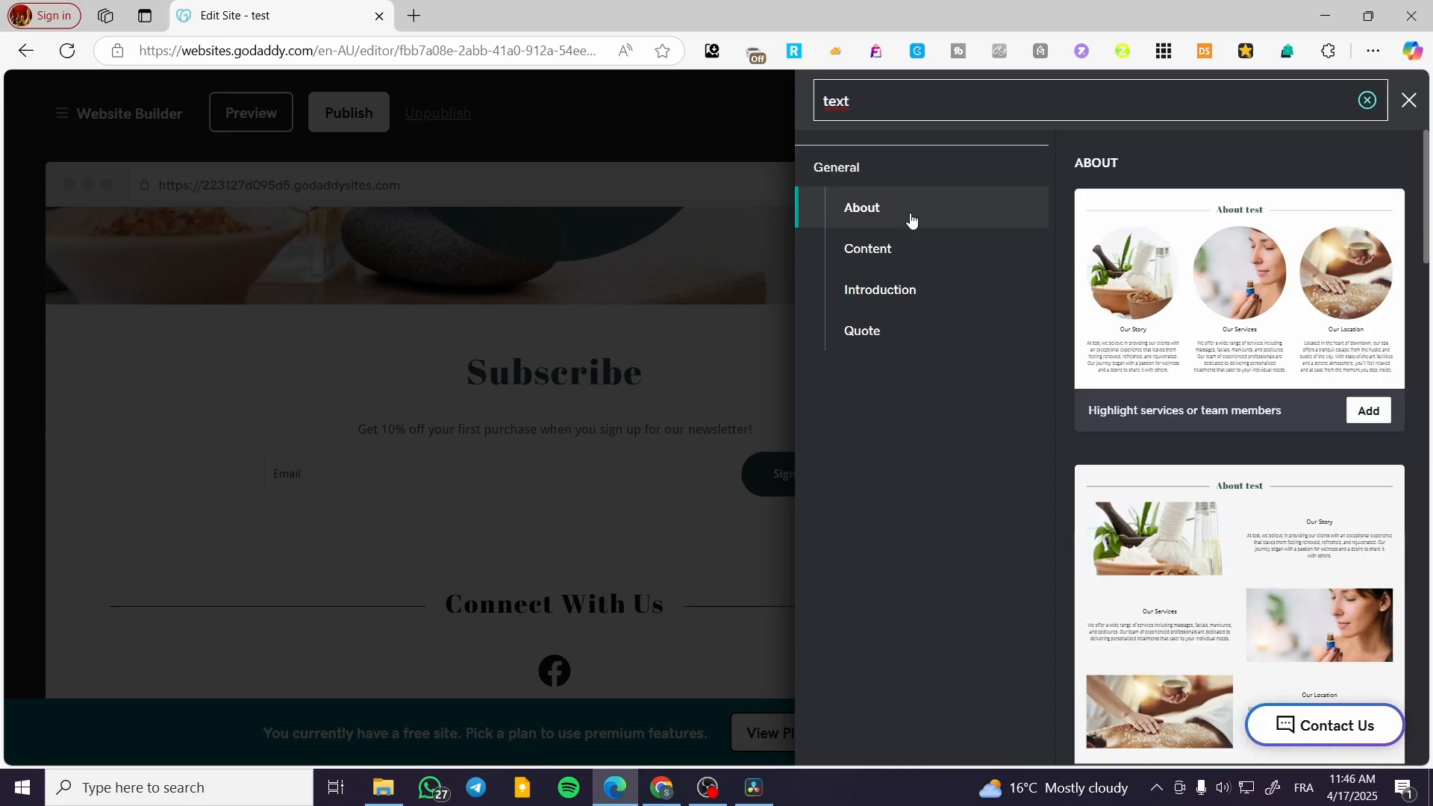
# Look over the Quote and Content layouts, and add the Content section described as useful for a lot of text with a sidebar.
pyautogui.scroll(-3, 1175, 270)
pyautogui.click(996, 306)
pyautogui.click(917, 337)
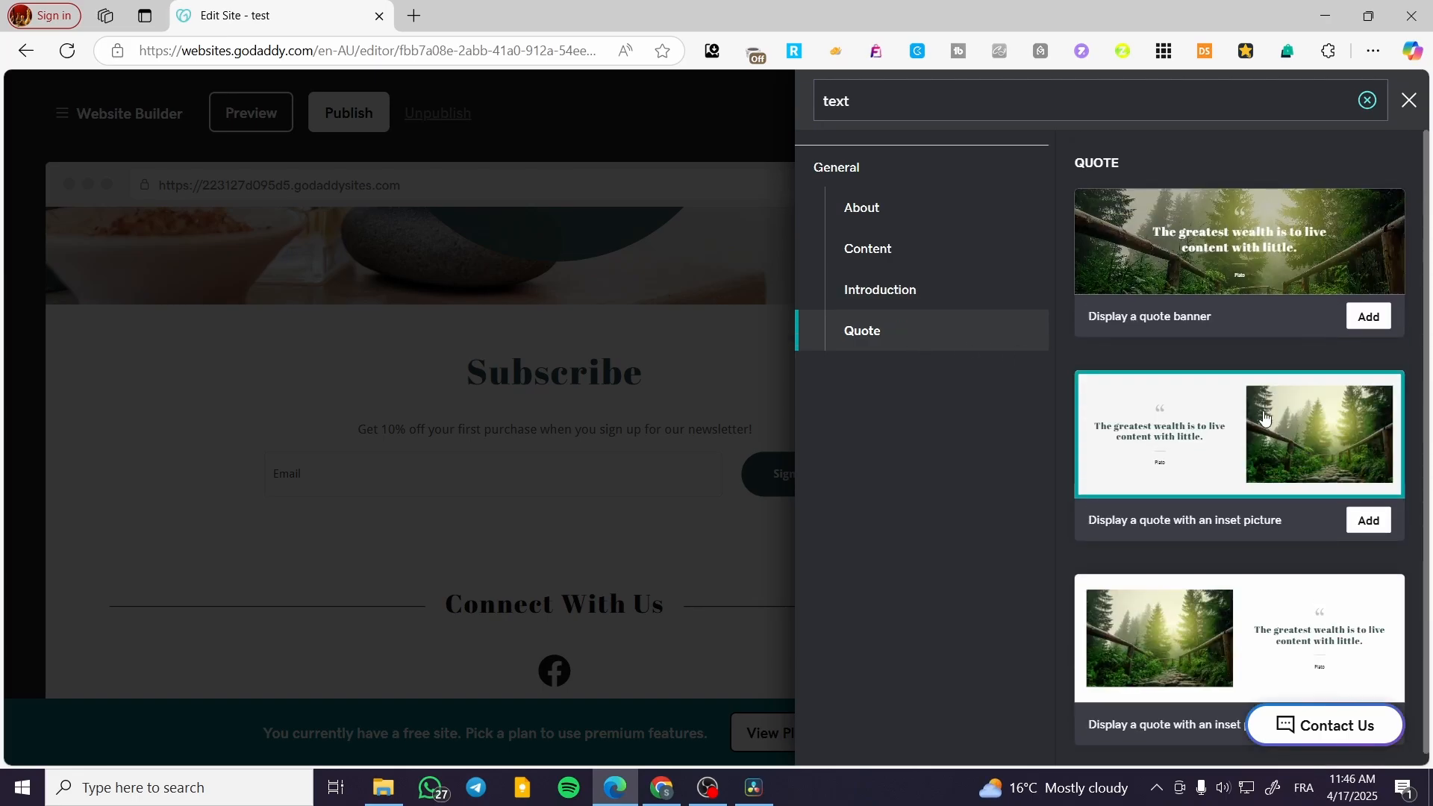
pyautogui.click(933, 258)
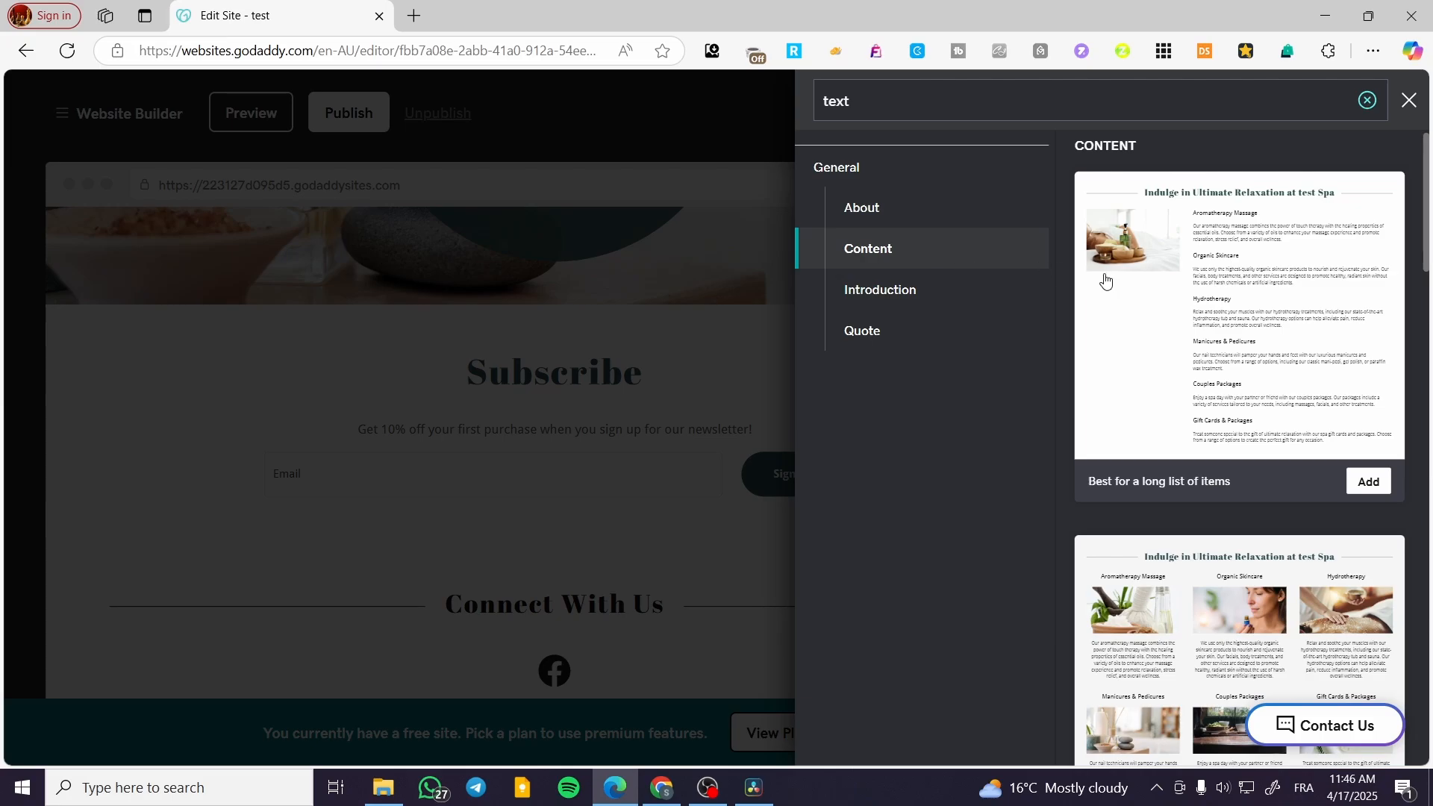
pyautogui.scroll(-8, 1302, 448)
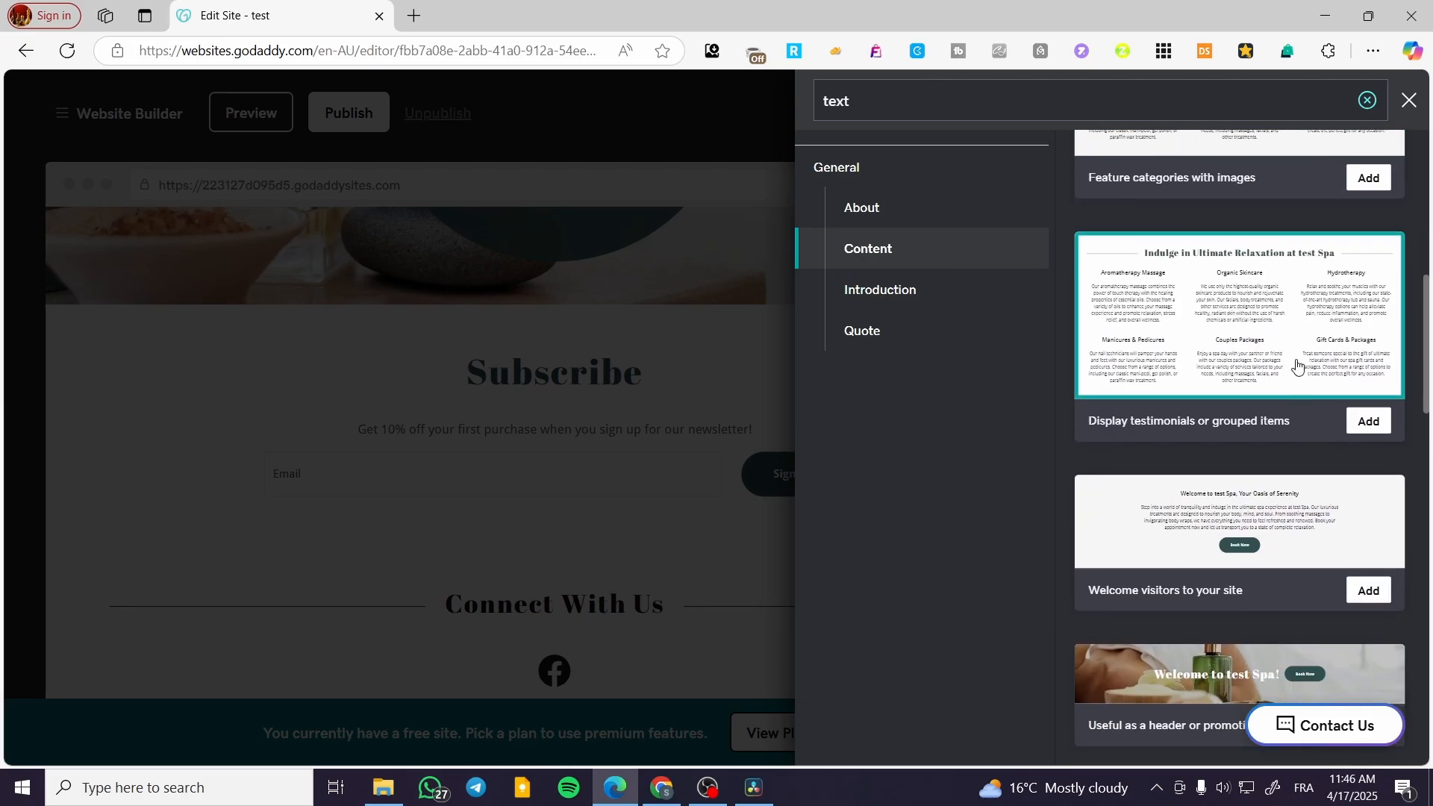
pyautogui.scroll(-8, 1302, 485)
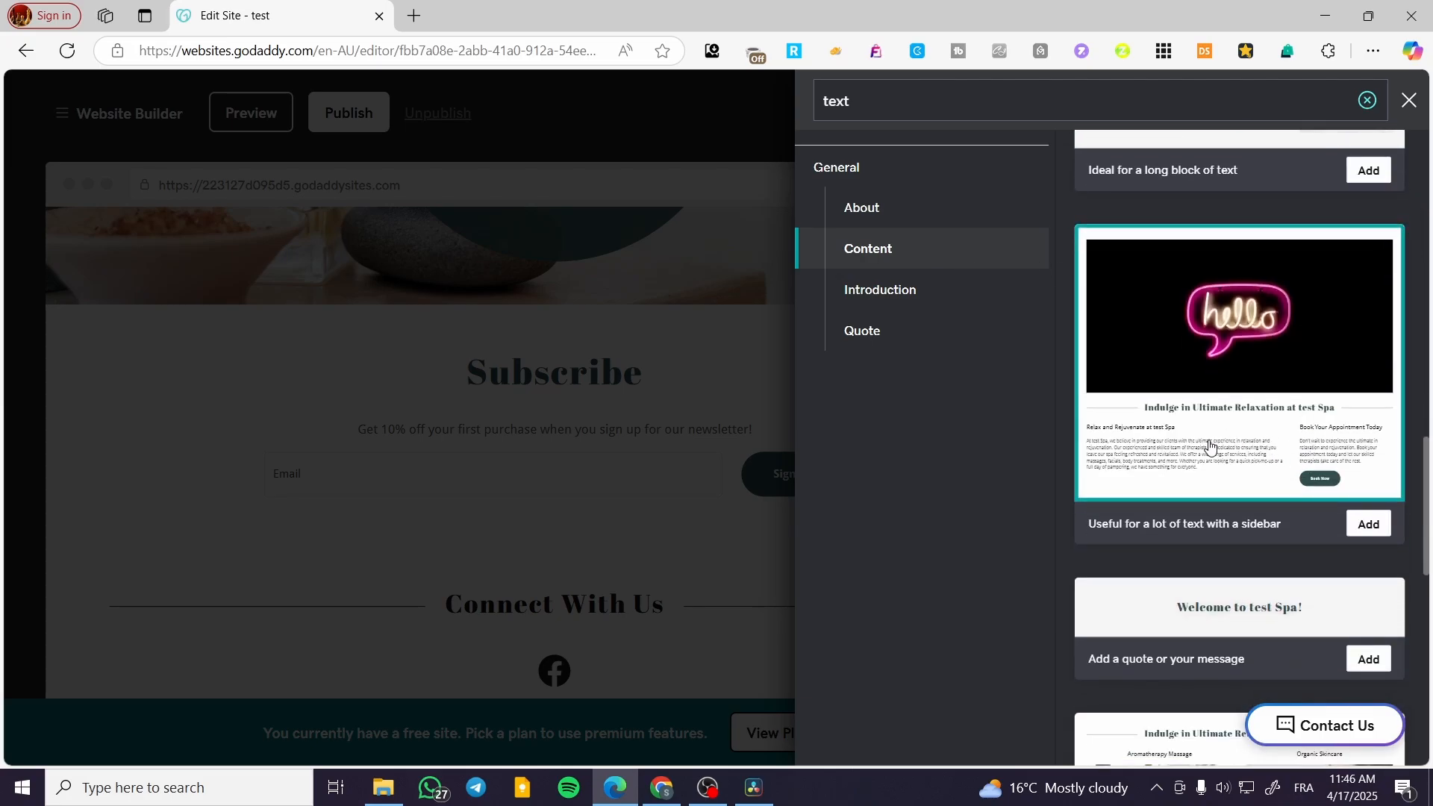
pyautogui.scroll(-3, 1204, 417)
pyautogui.scroll(2, 1204, 417)
pyautogui.click(1242, 348)
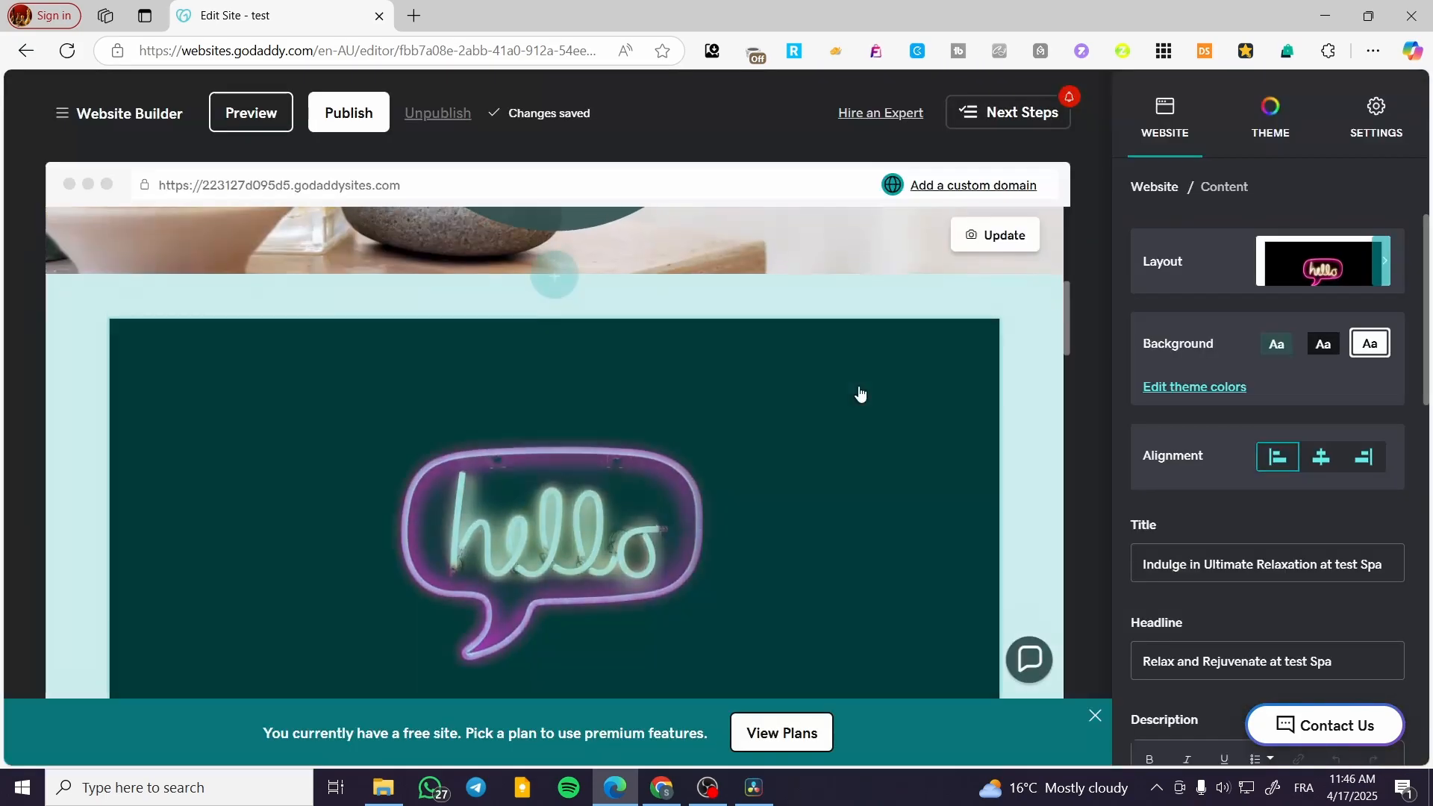
# Examine the new Content section's image settings, title, headline and description text.
pyautogui.scroll(2, 658, 400)
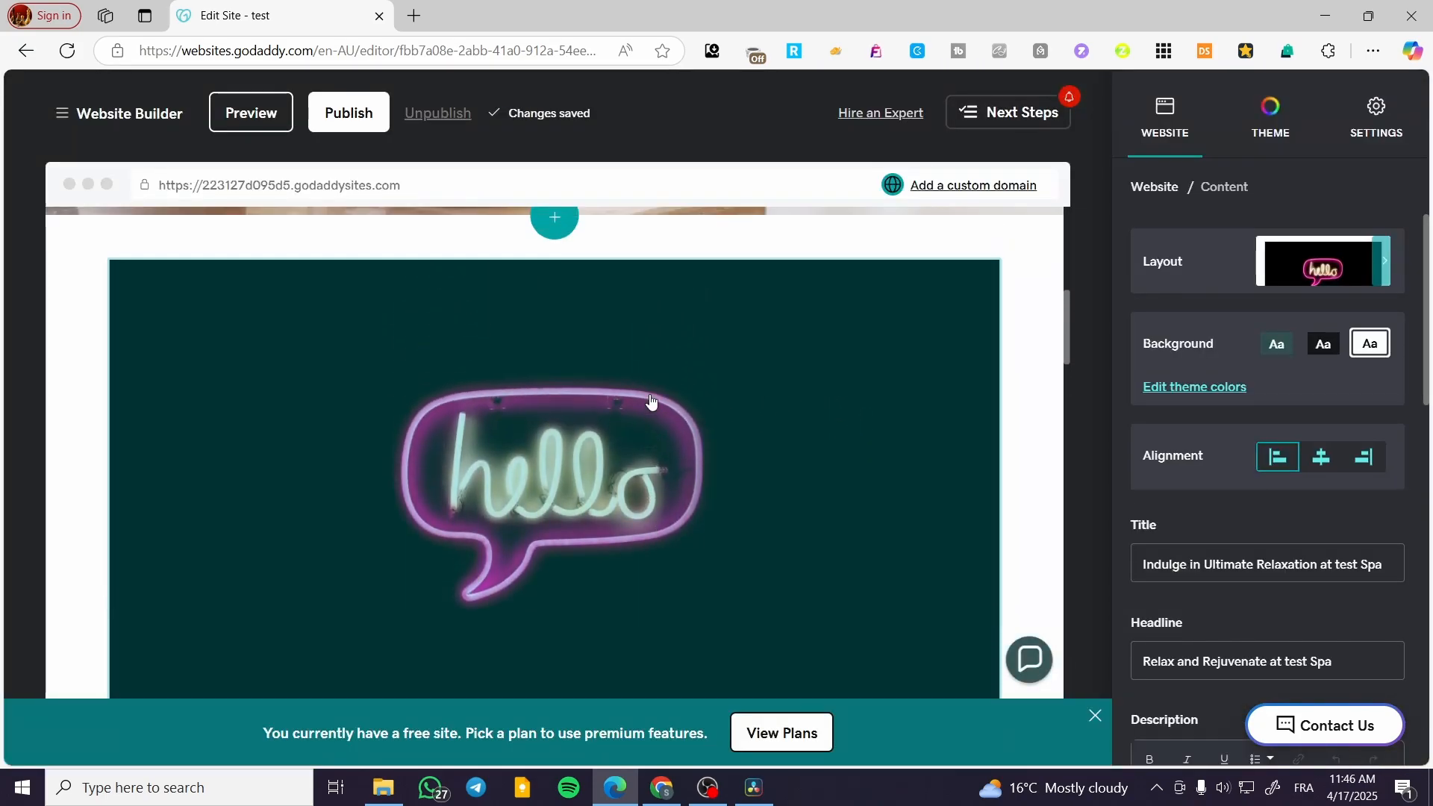
pyautogui.scroll(-3, 844, 404)
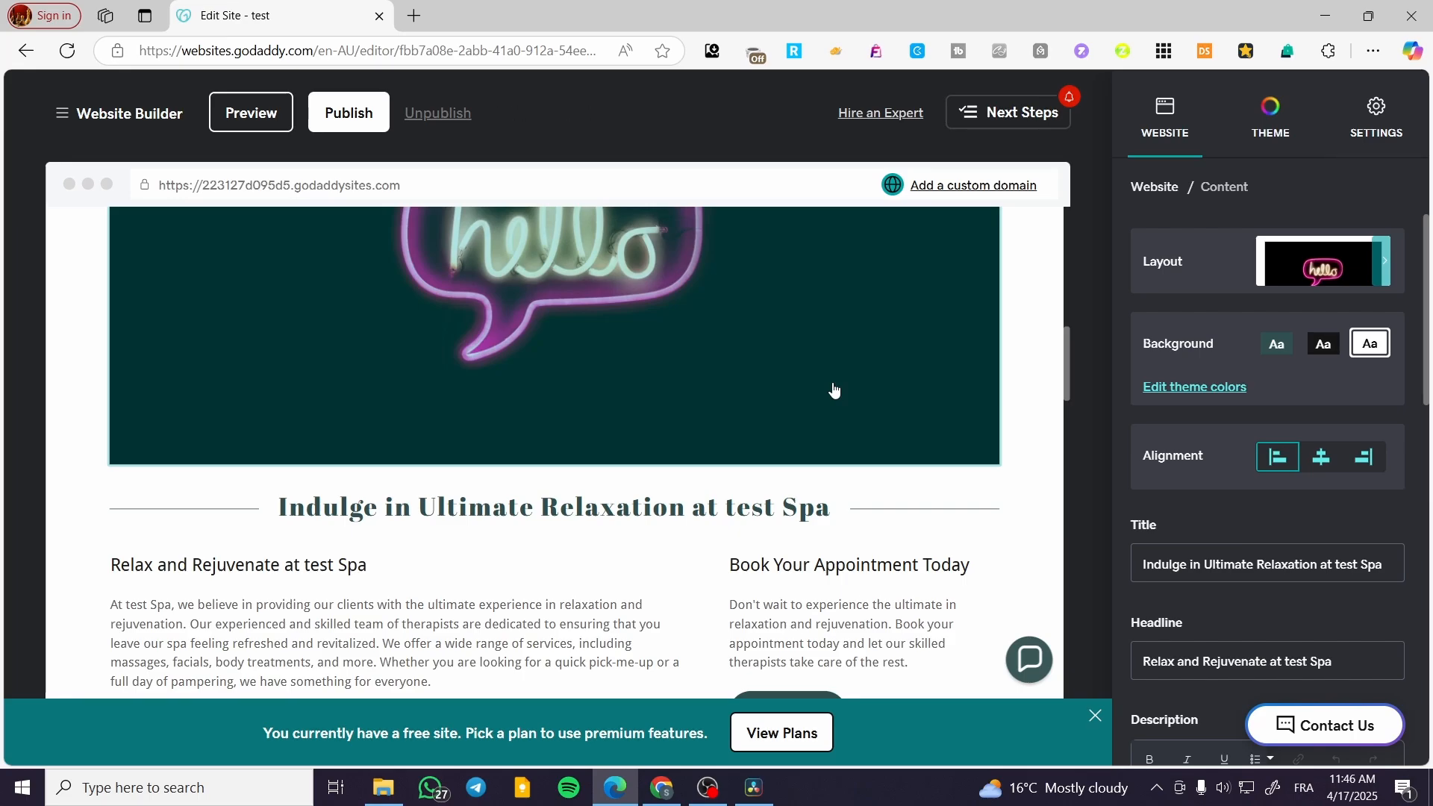
pyautogui.click(633, 397)
pyautogui.scroll(-2, 635, 346)
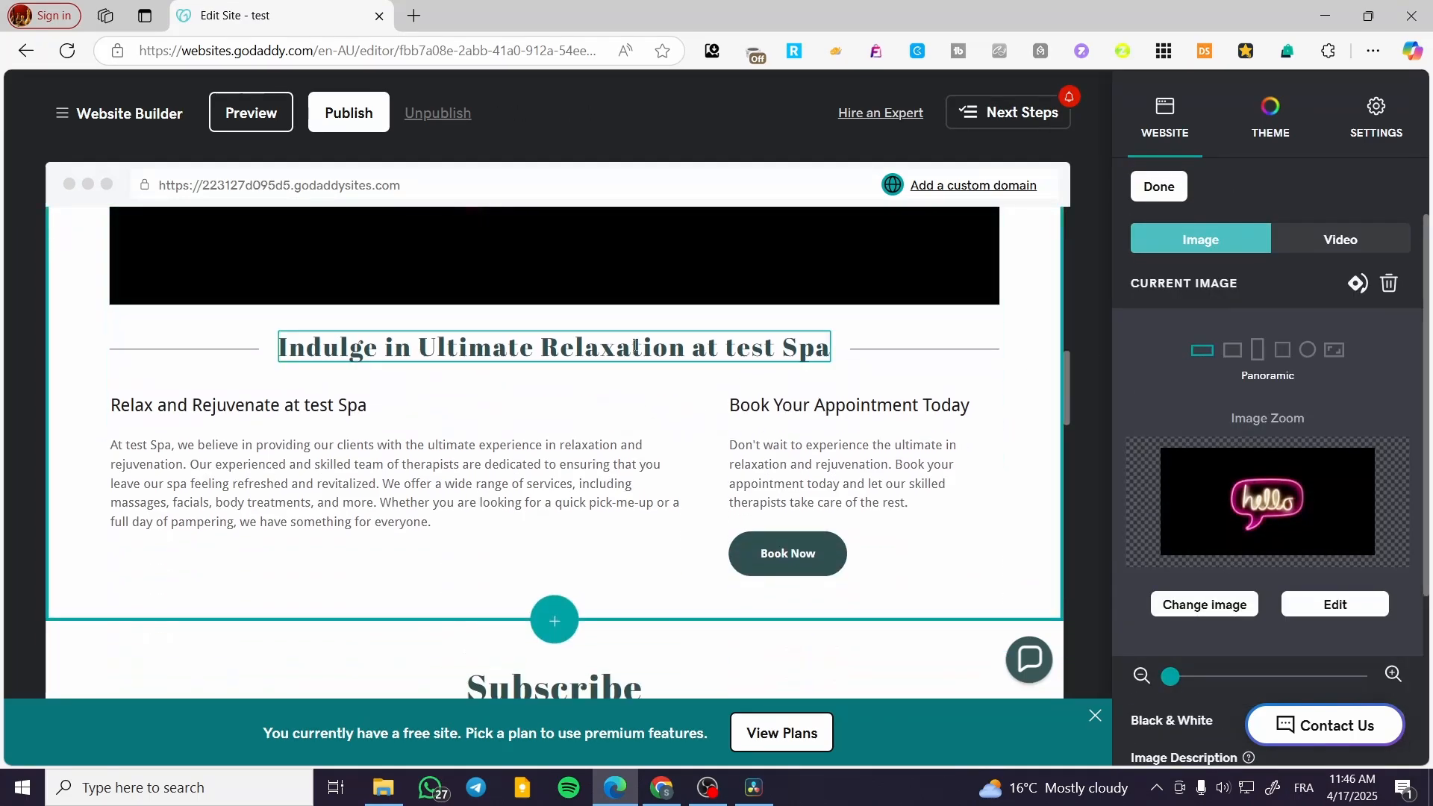
pyautogui.rightClick(627, 347)
pyautogui.click(460, 399)
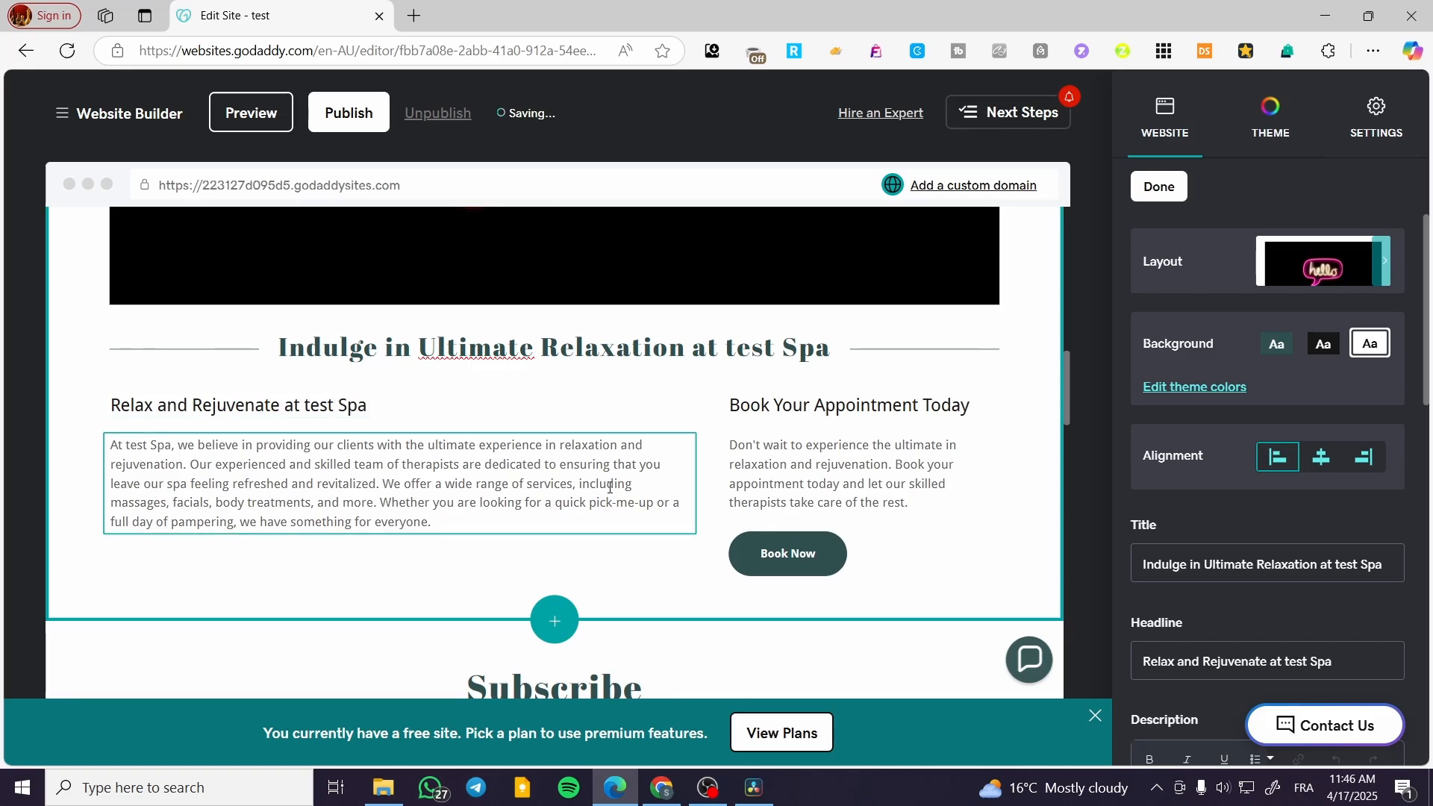
# Try the centre and right alignments for the new Content section, returning it to left alignment.
pyautogui.click(854, 343)
pyautogui.click(984, 419)
pyautogui.scroll(3, 973, 463)
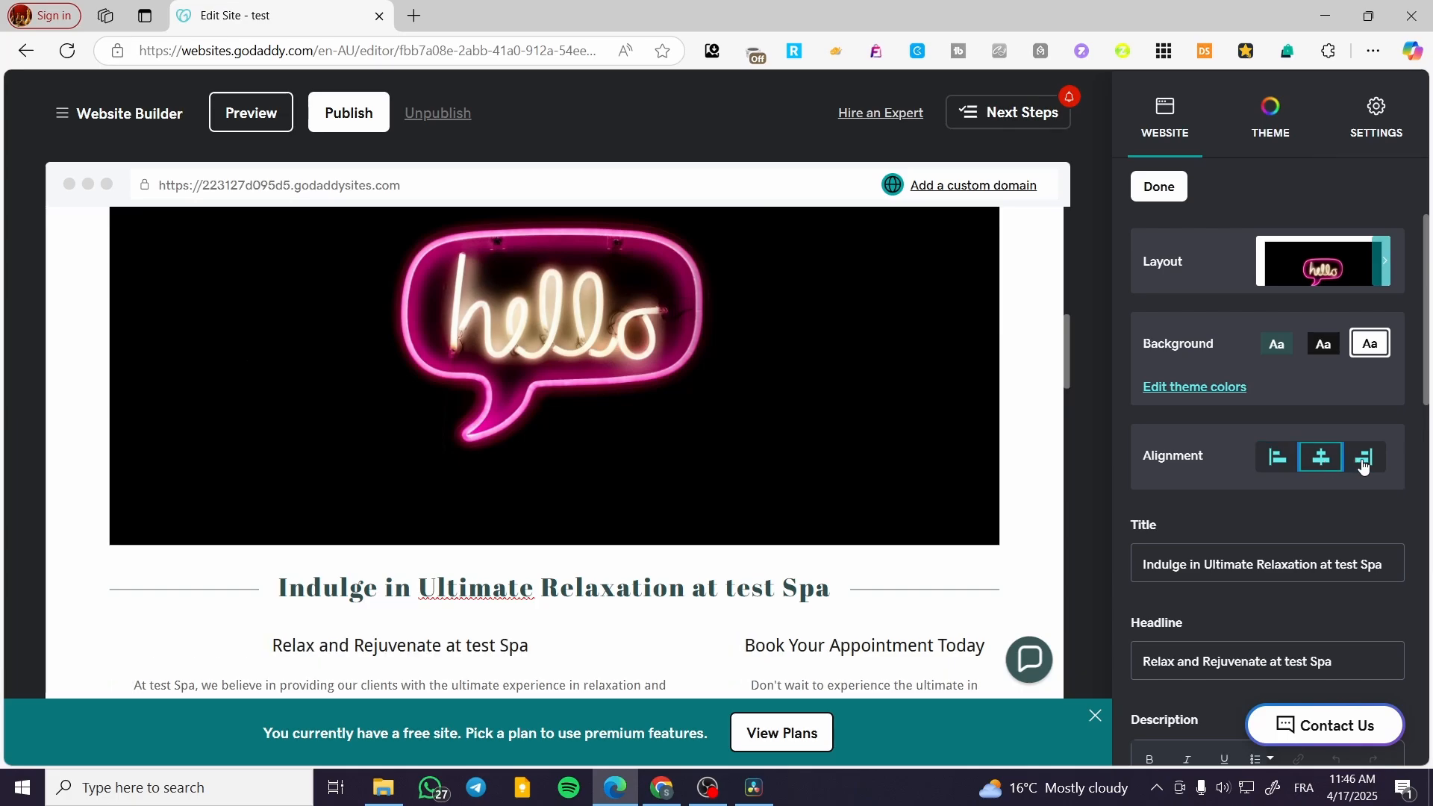
pyautogui.click(1362, 457)
pyautogui.click(1285, 467)
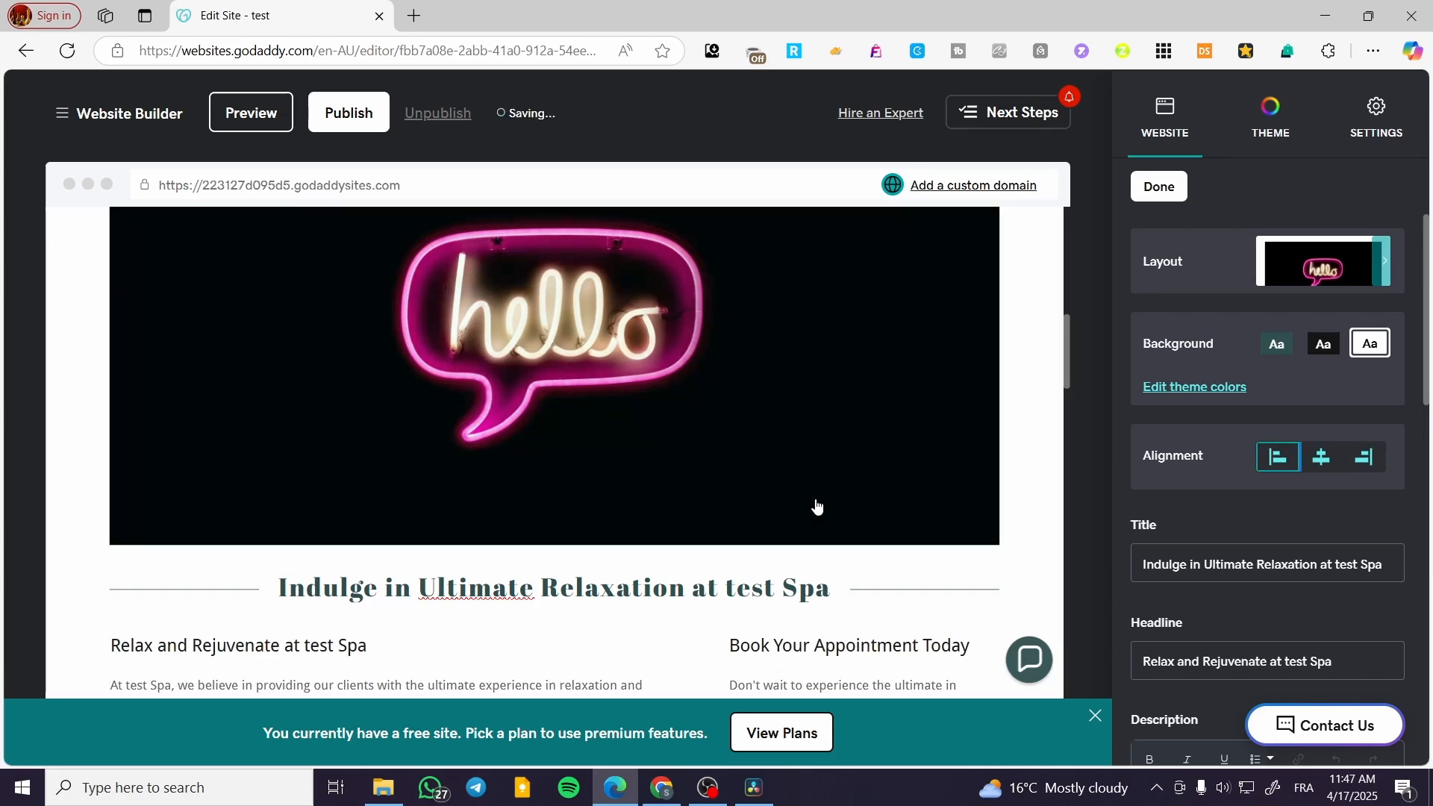
# Try the right alignment on the Content section's headline and description text, restore left alignment and finish editing the section.
pyautogui.scroll(-3, 817, 507)
pyautogui.click(489, 464)
pyautogui.click(672, 411)
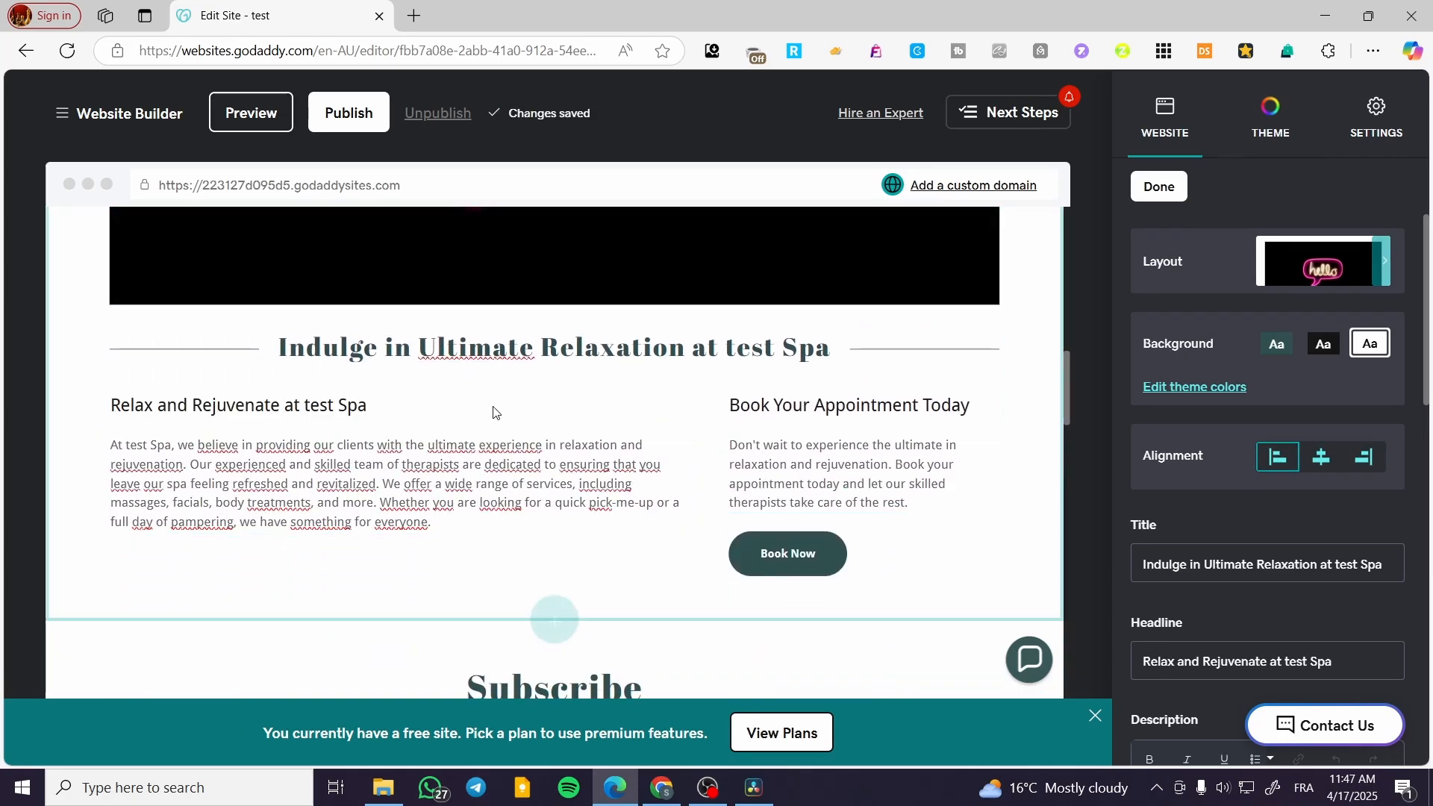
pyautogui.click(358, 407)
pyautogui.click(1319, 455)
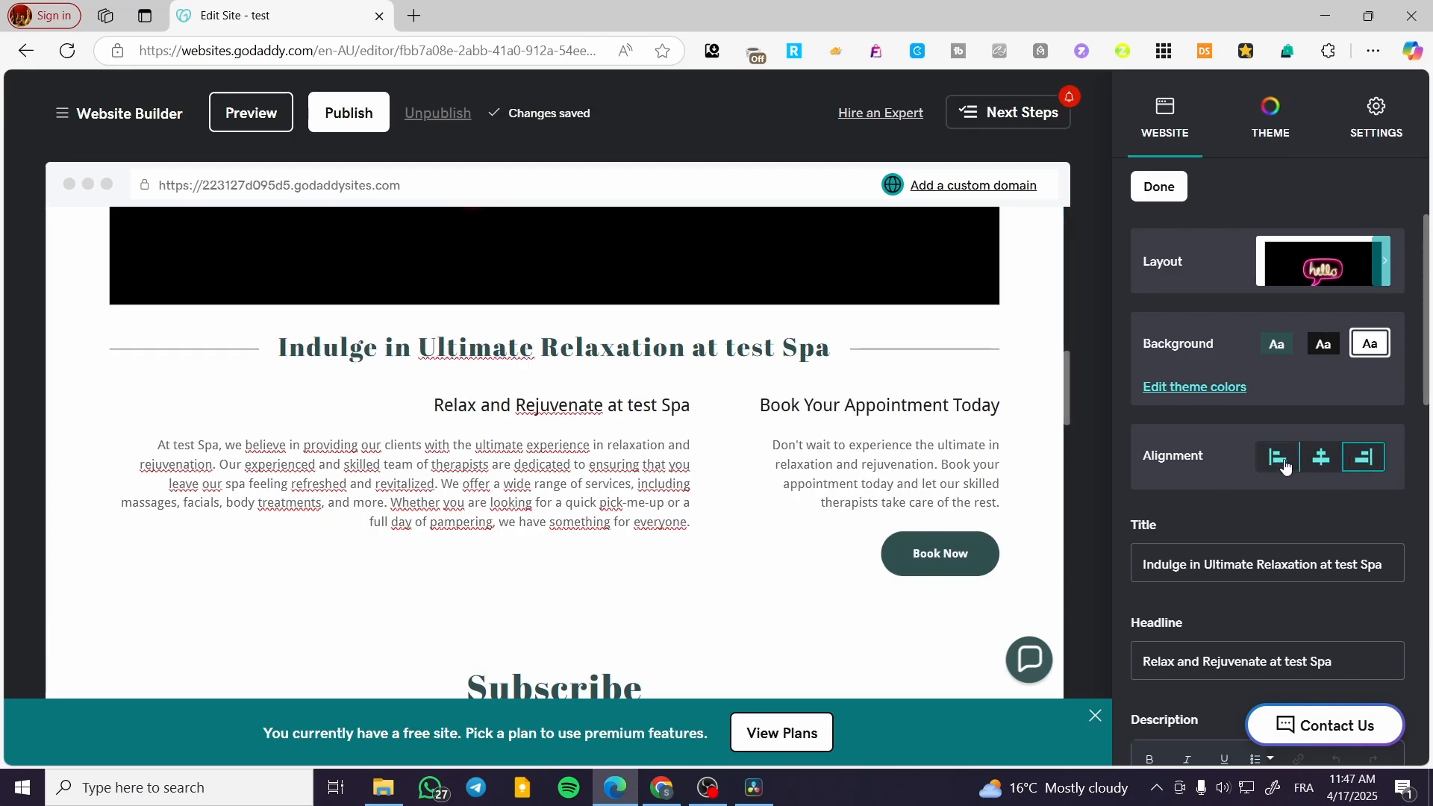
pyautogui.click(1283, 464)
pyautogui.scroll(-3, 754, 450)
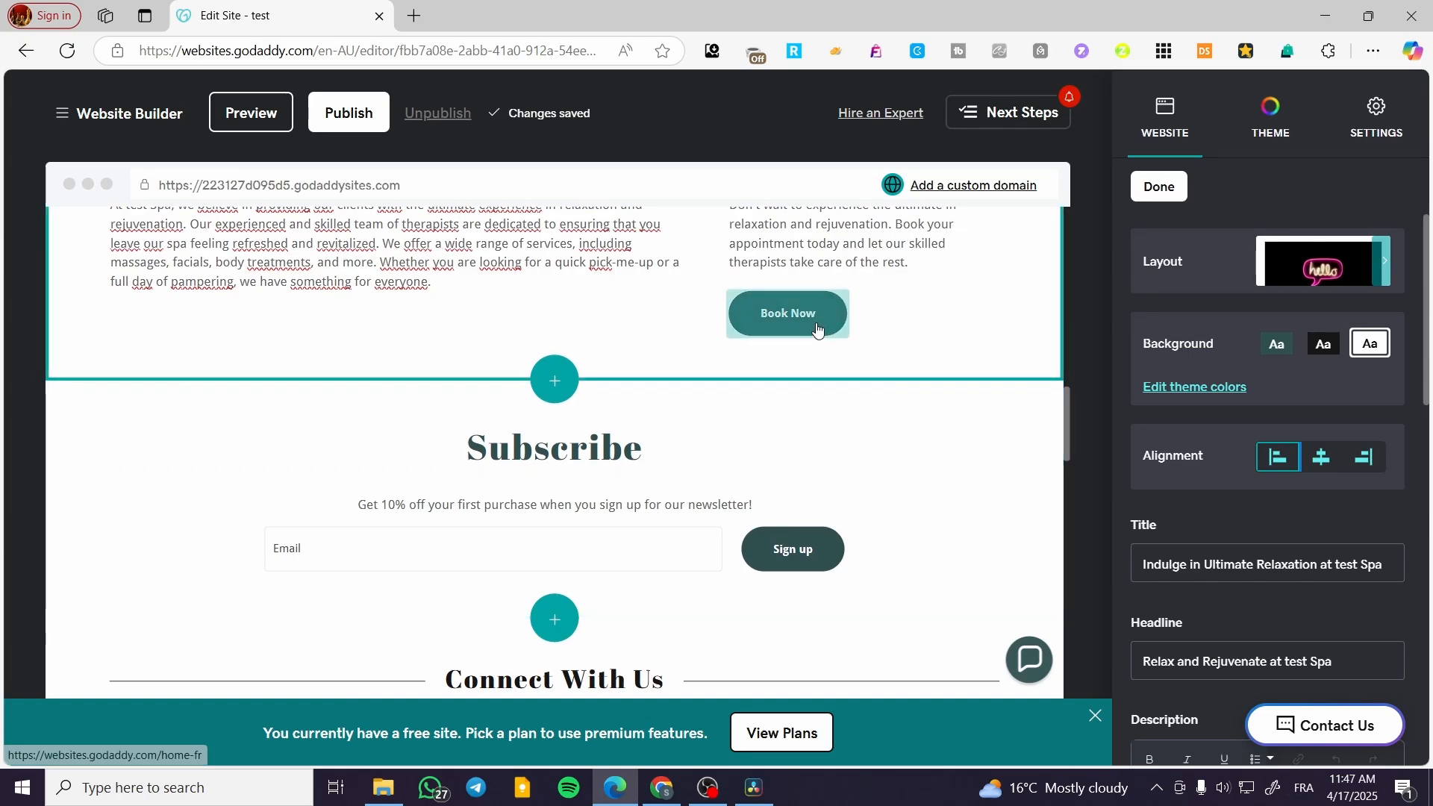
pyautogui.scroll(4, 924, 333)
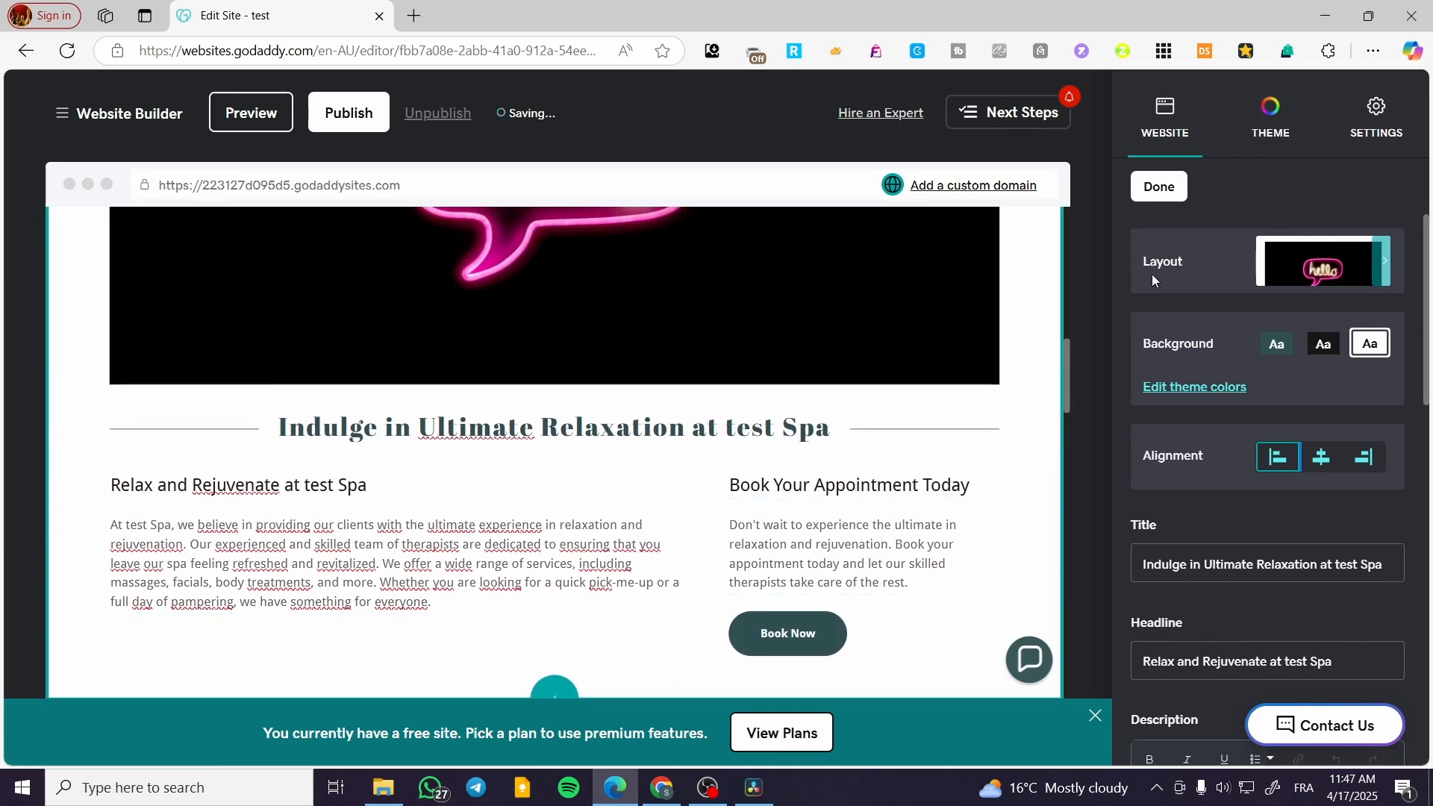
pyautogui.click(1159, 187)
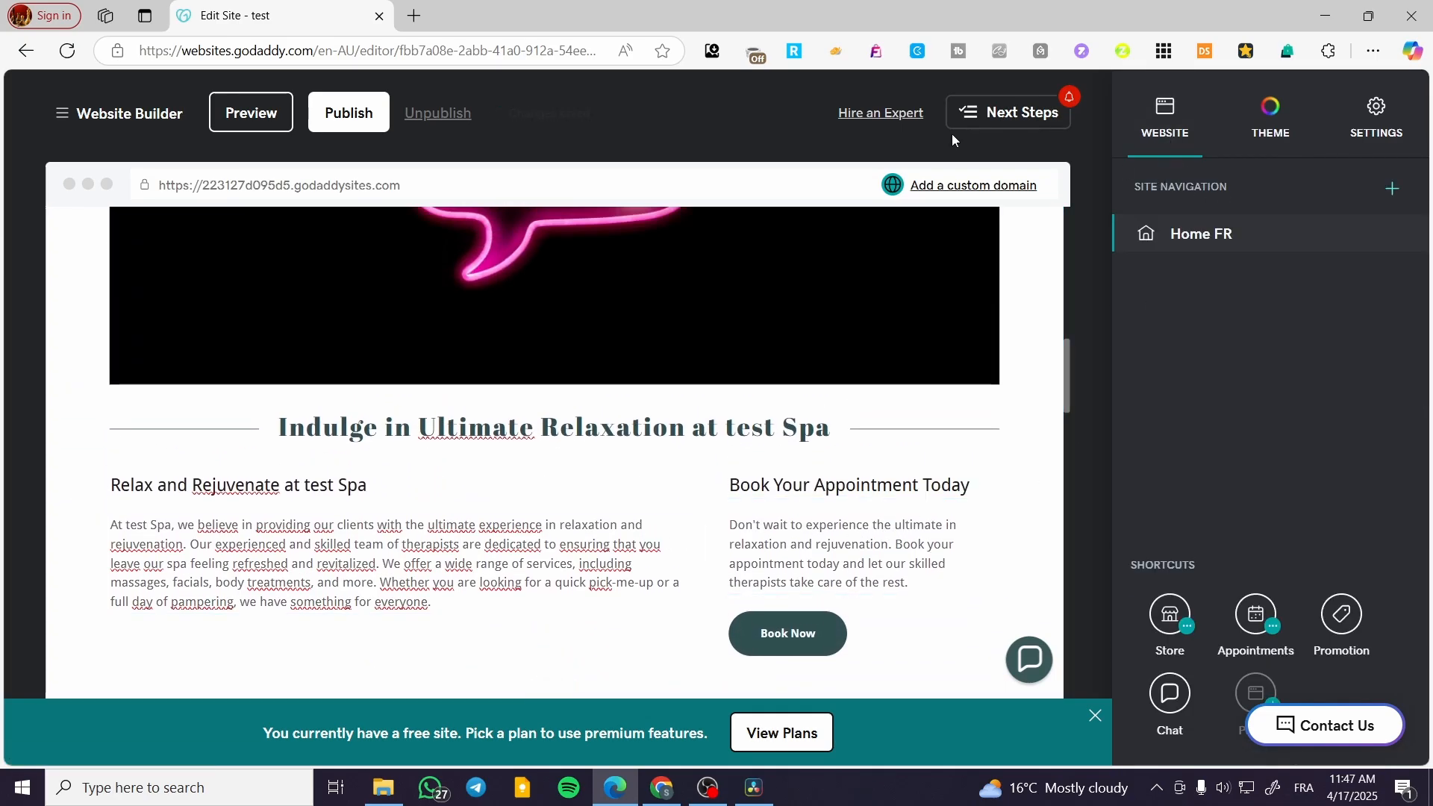
# Start adding a section above the neon hello Content section and search the library for "text".
pyautogui.scroll(5, 571, 459)
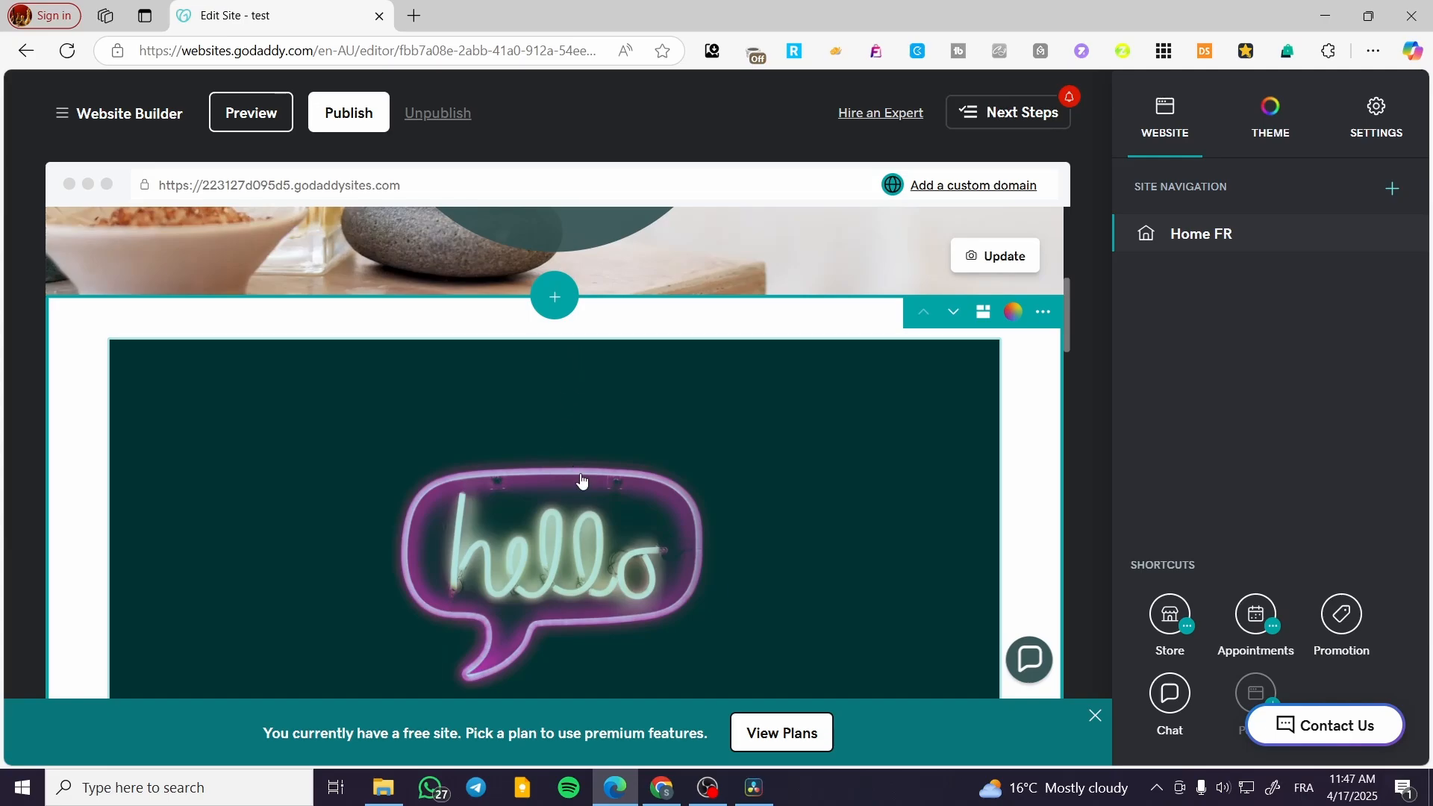
pyautogui.scroll(-2, 567, 529)
pyautogui.scroll(2, 548, 522)
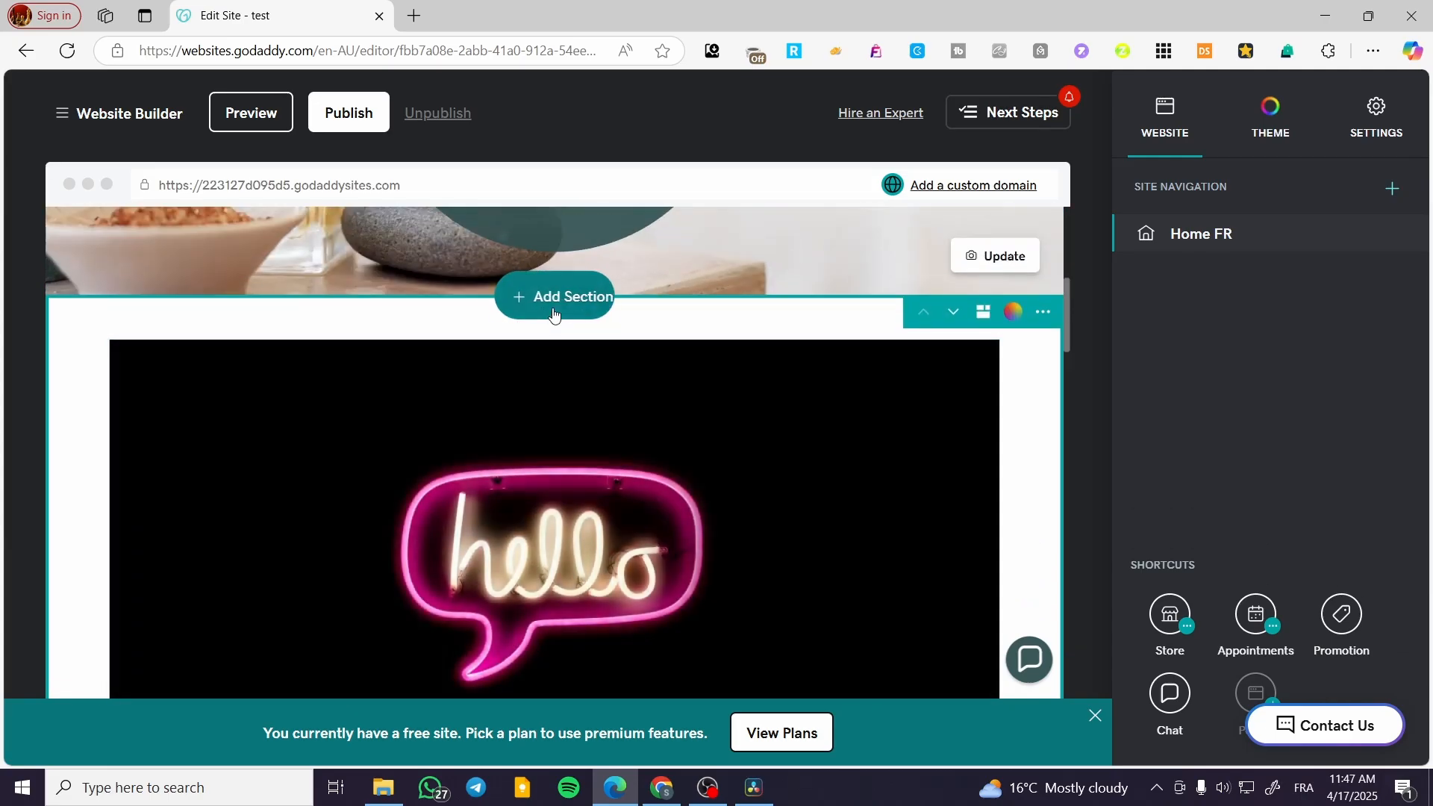
pyautogui.click(553, 314)
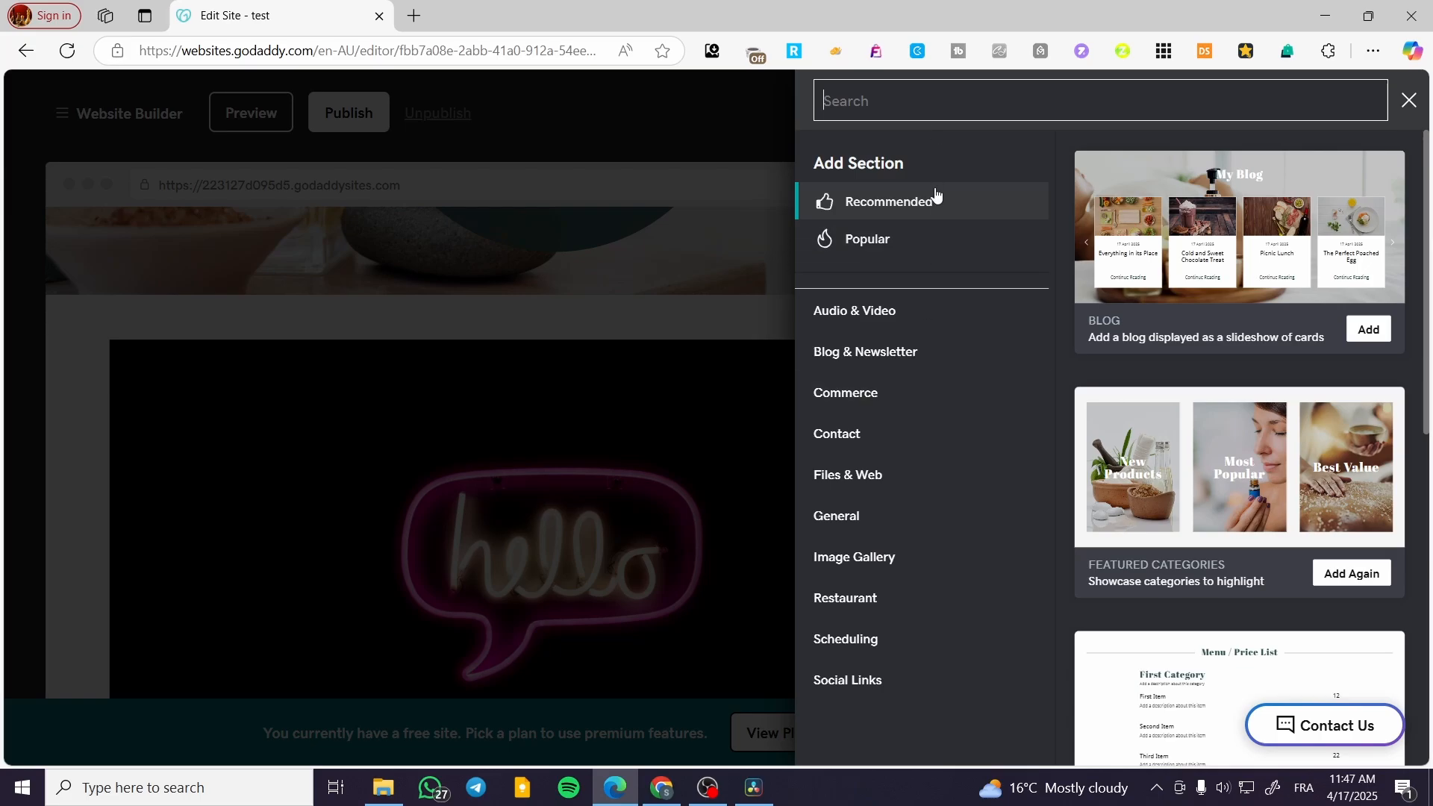
pyautogui.write('text')
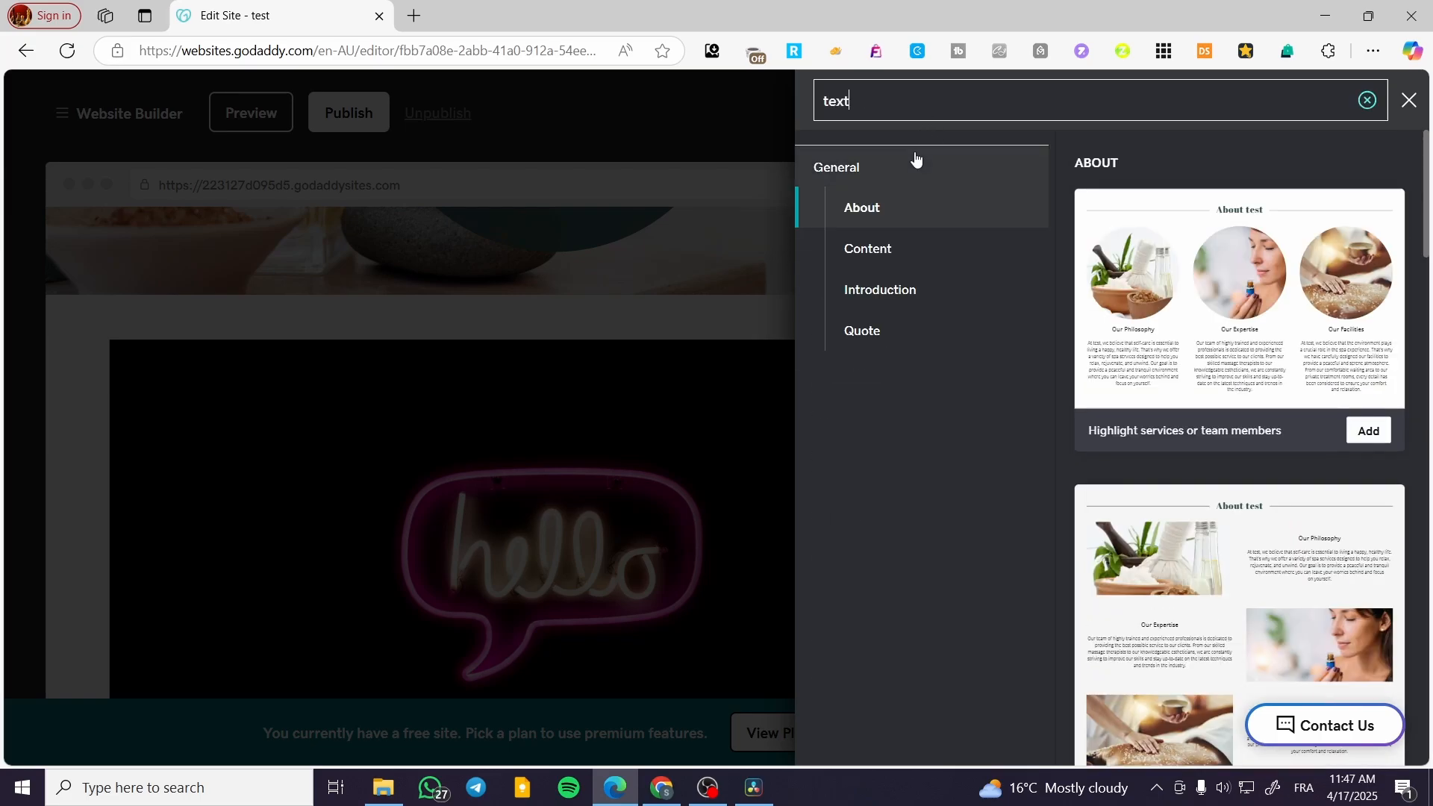
# Add the Quote section layout that has its inset picture to the left of the quote.
pyautogui.click(892, 251)
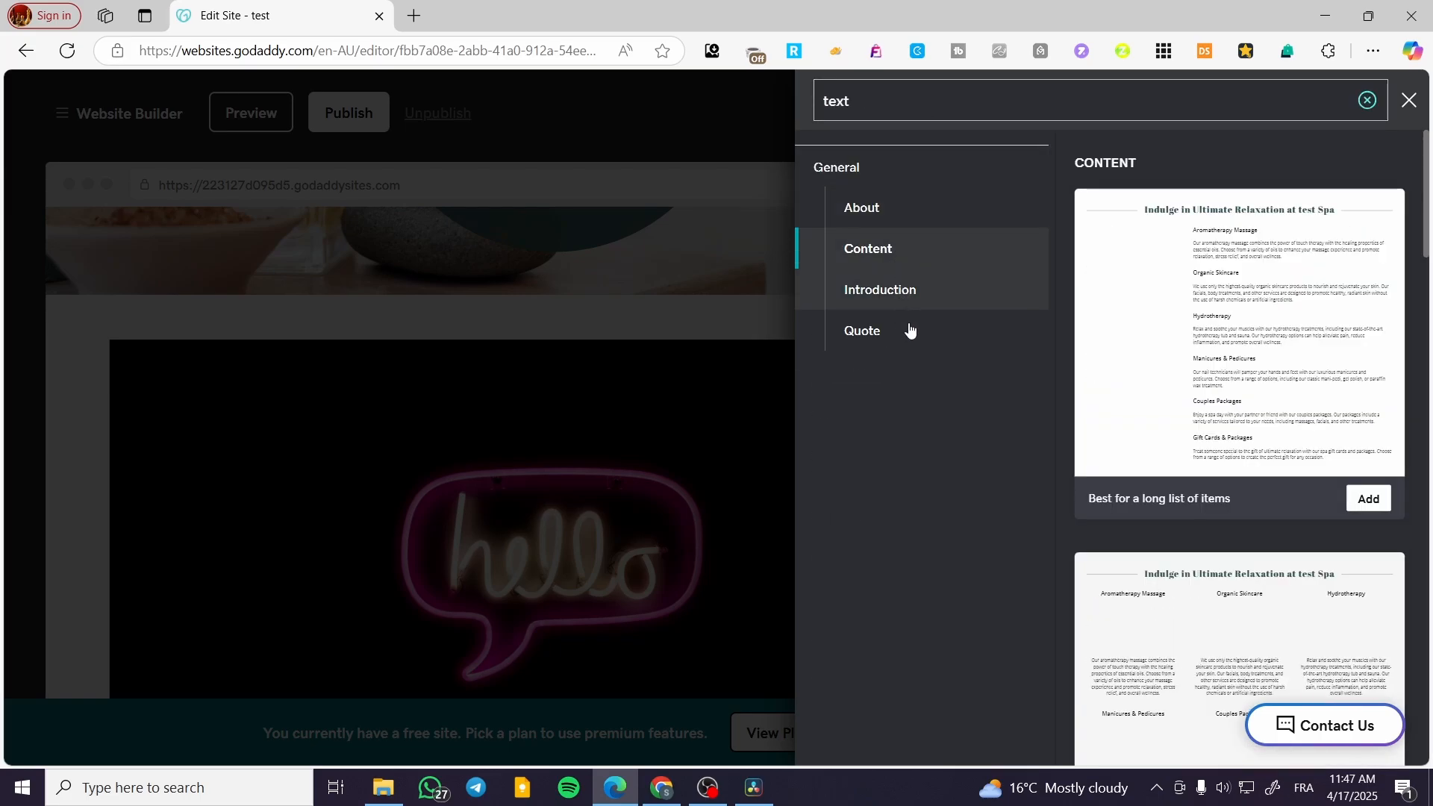
pyautogui.click(909, 330)
pyautogui.scroll(-1, 1309, 591)
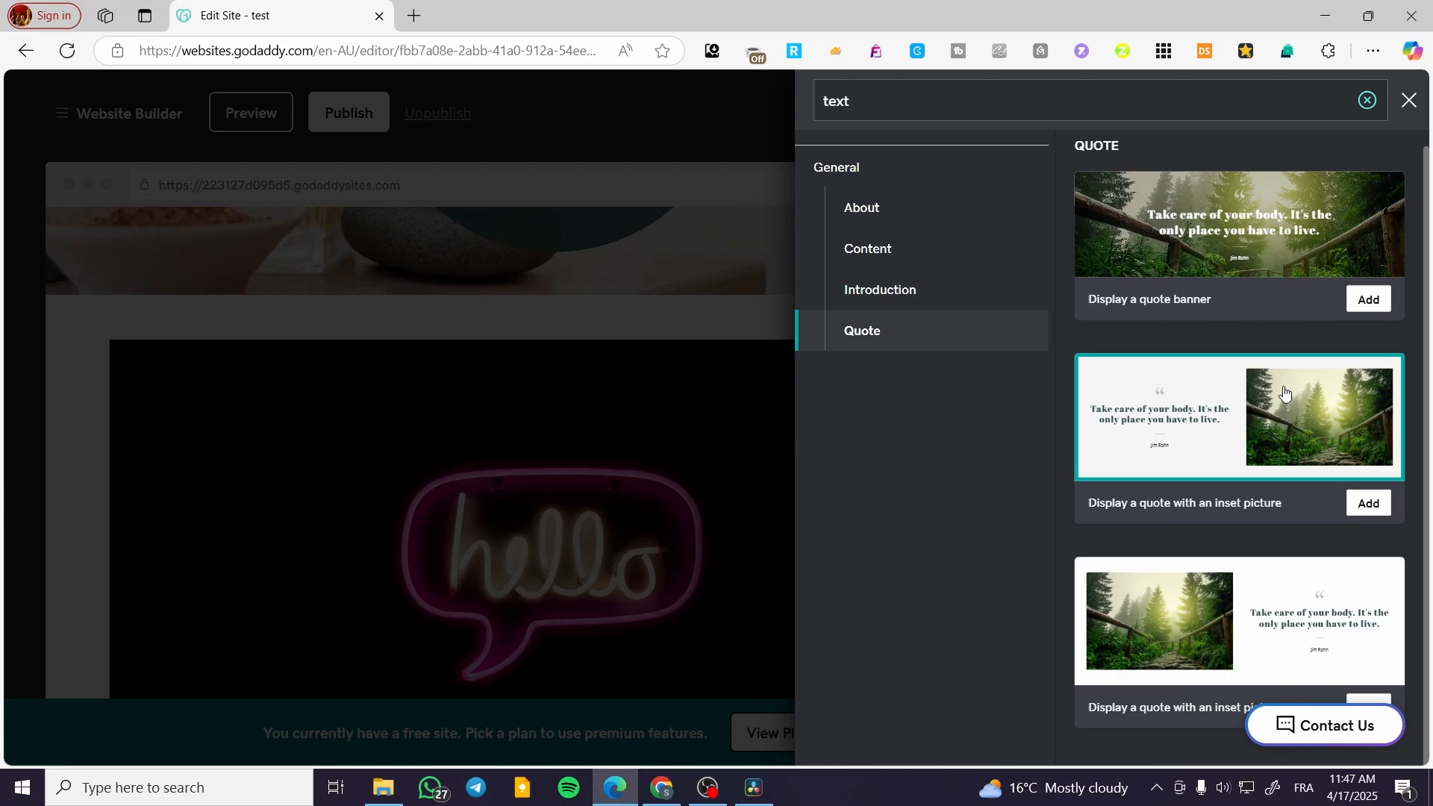
pyautogui.click(1310, 592)
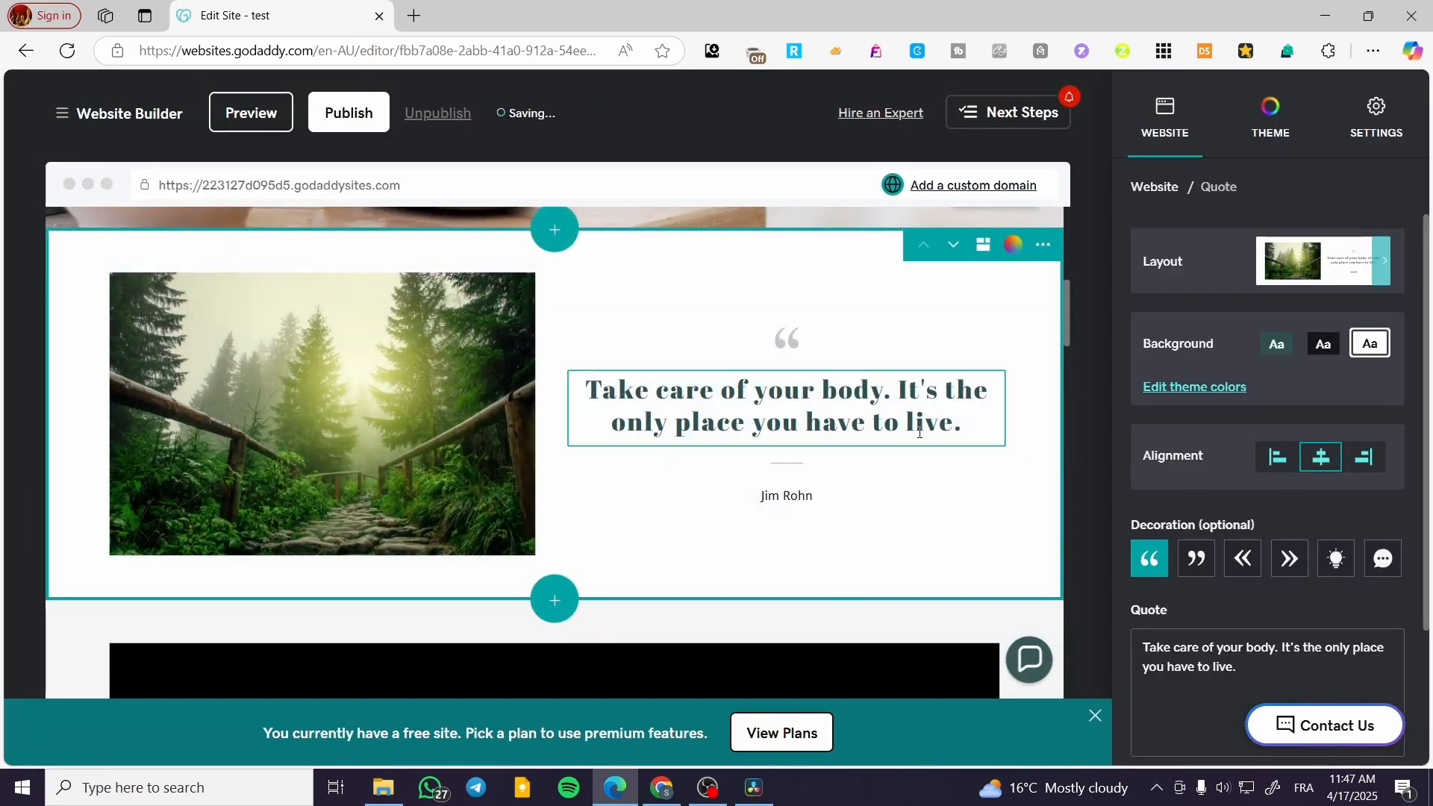
# Try the centre and right alignments for the Quote section, and set it to left alignment.
pyautogui.click(1275, 457)
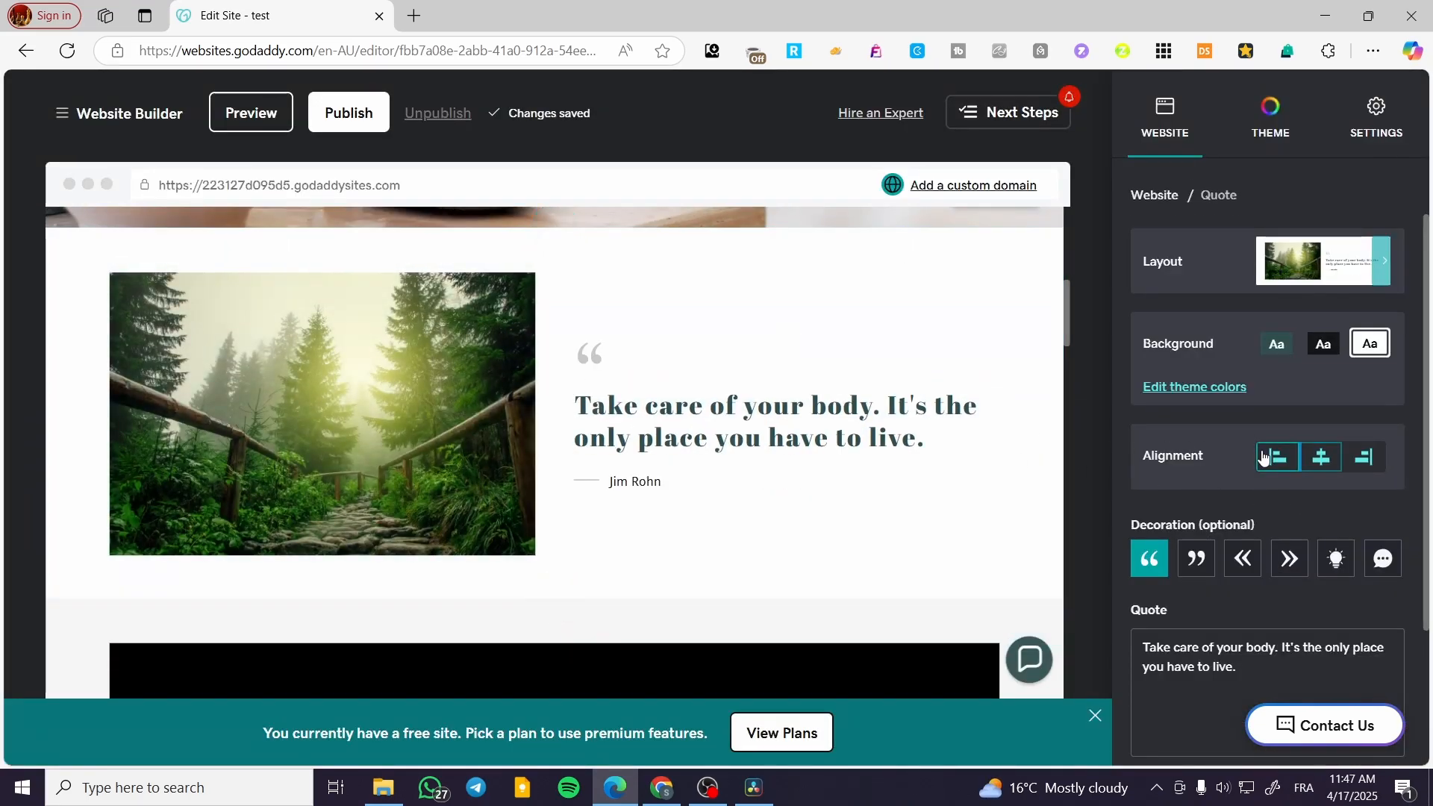
pyautogui.click(1320, 457)
pyautogui.moveTo(458, 400); pyautogui.dragTo(926, 432)
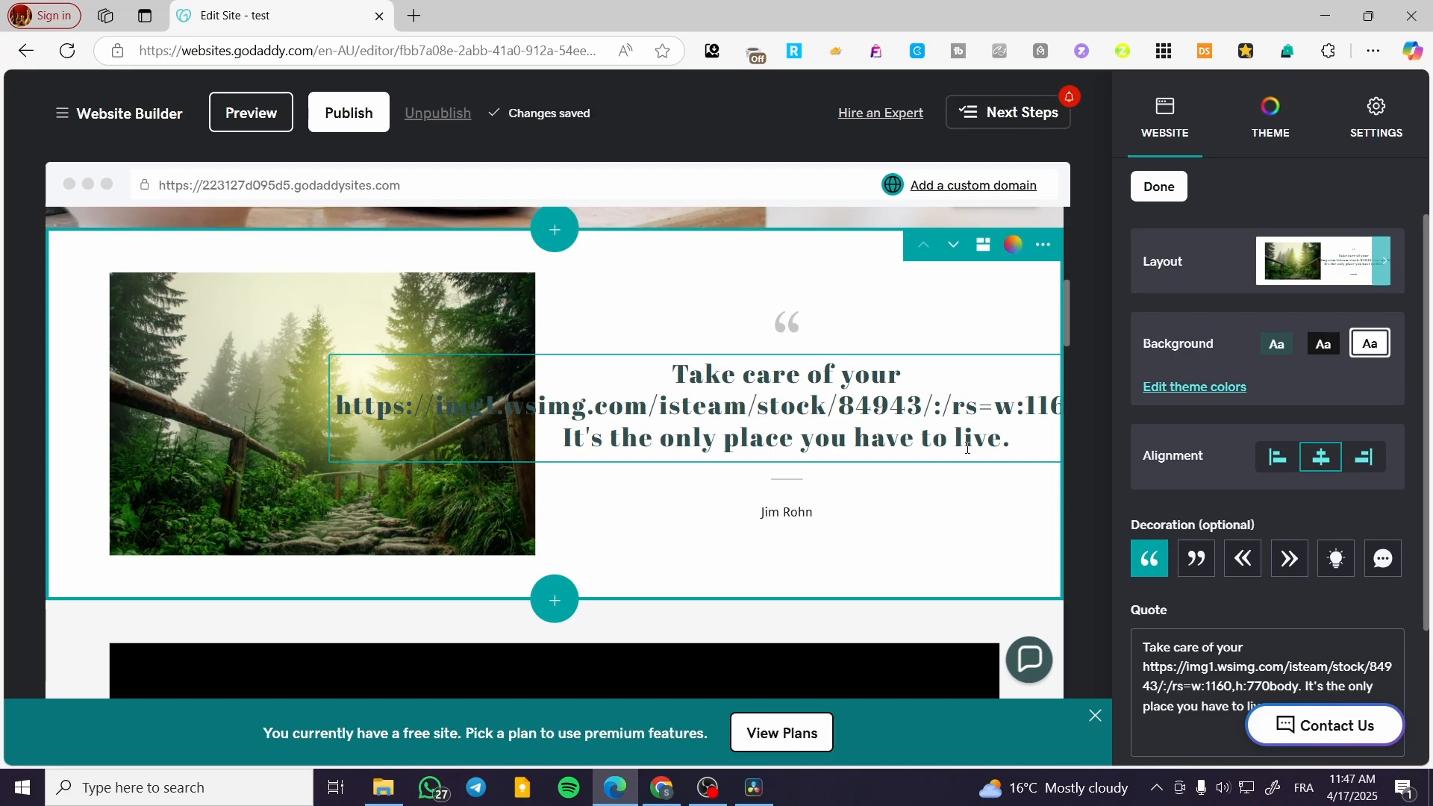
pyautogui.click(1365, 464)
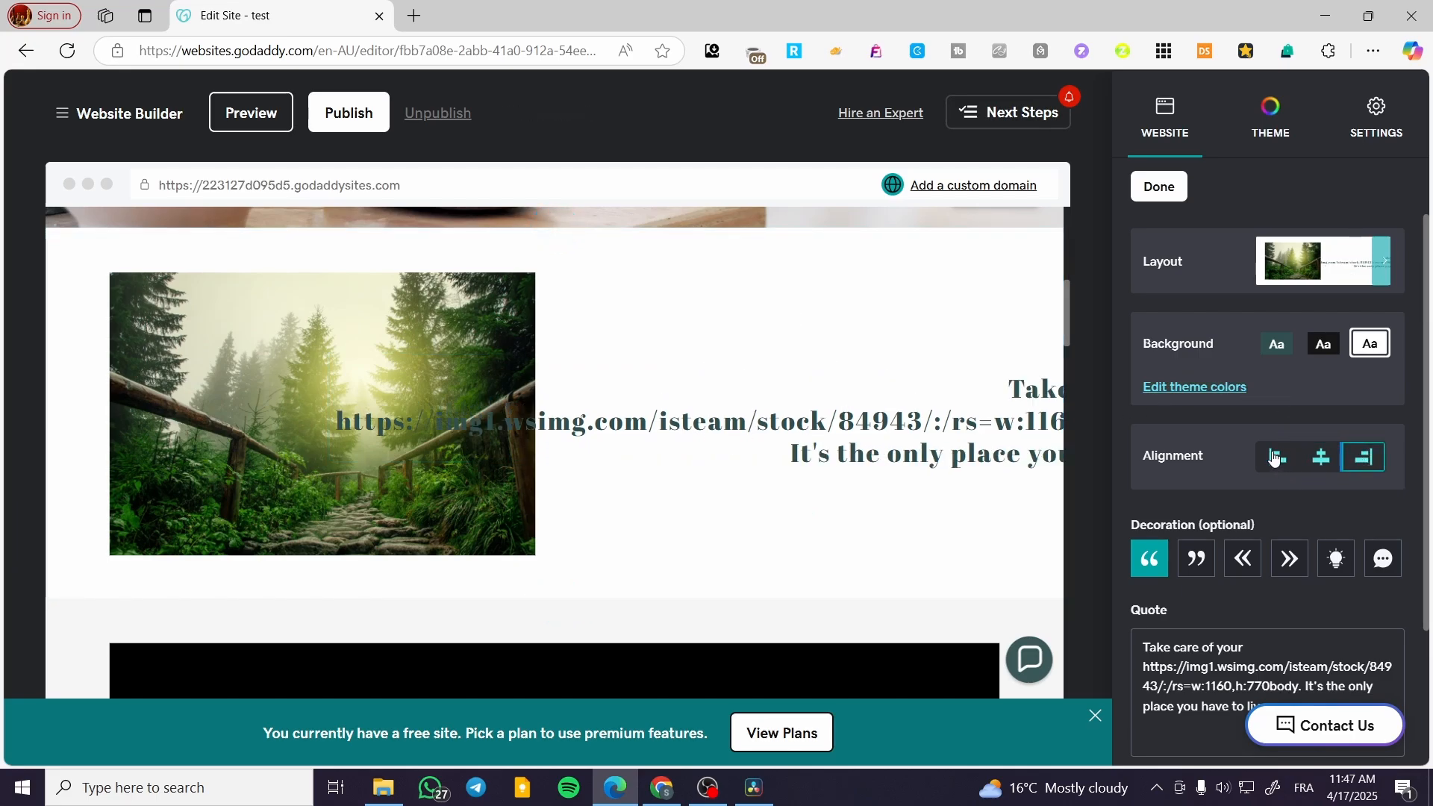
pyautogui.click(1276, 458)
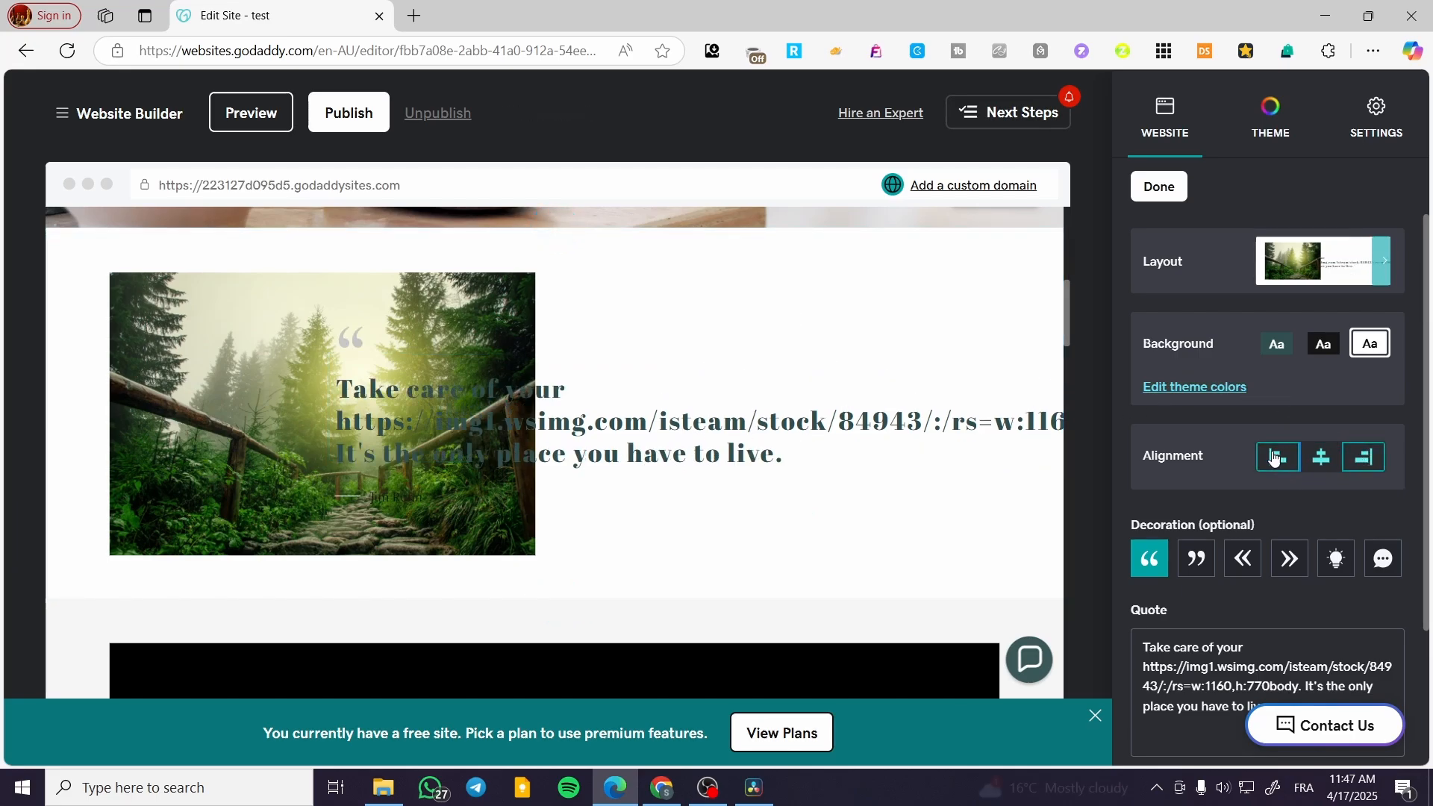
pyautogui.click(713, 401)
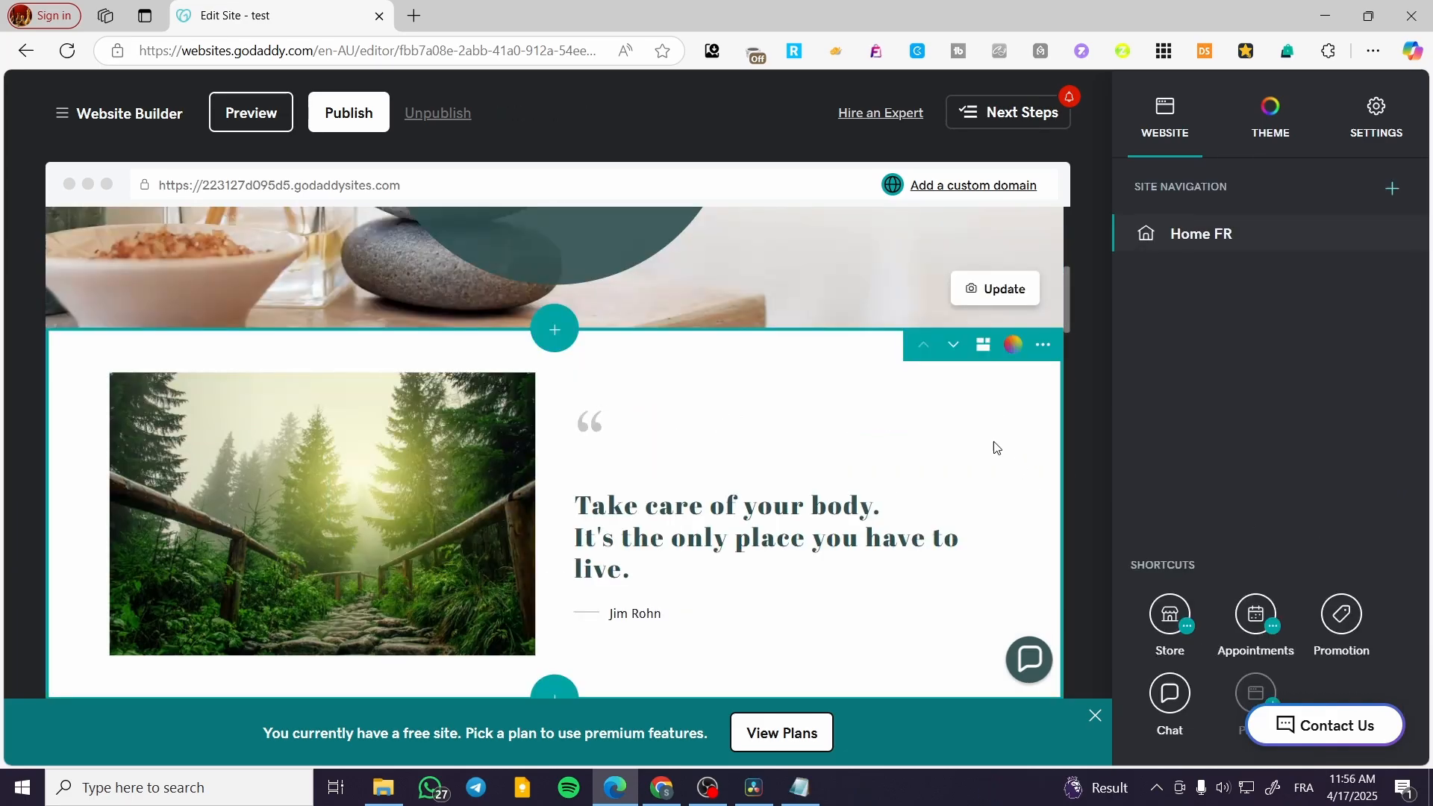
# Add an HTML section from the Files & Web category between the Quote section and the neon hello Content section.
pyautogui.scroll(-1, 675, 374)
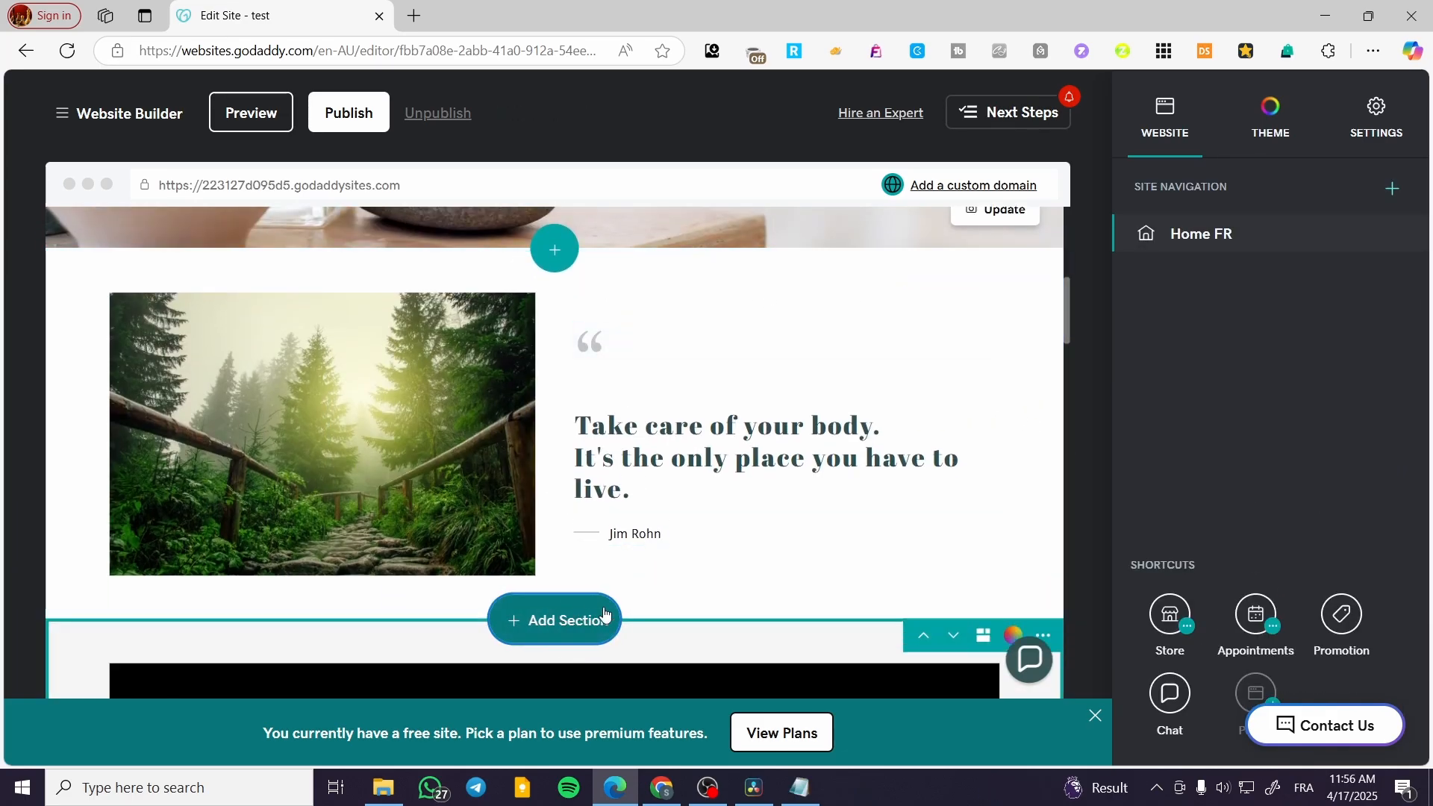
pyautogui.click(565, 619)
pyautogui.click(824, 482)
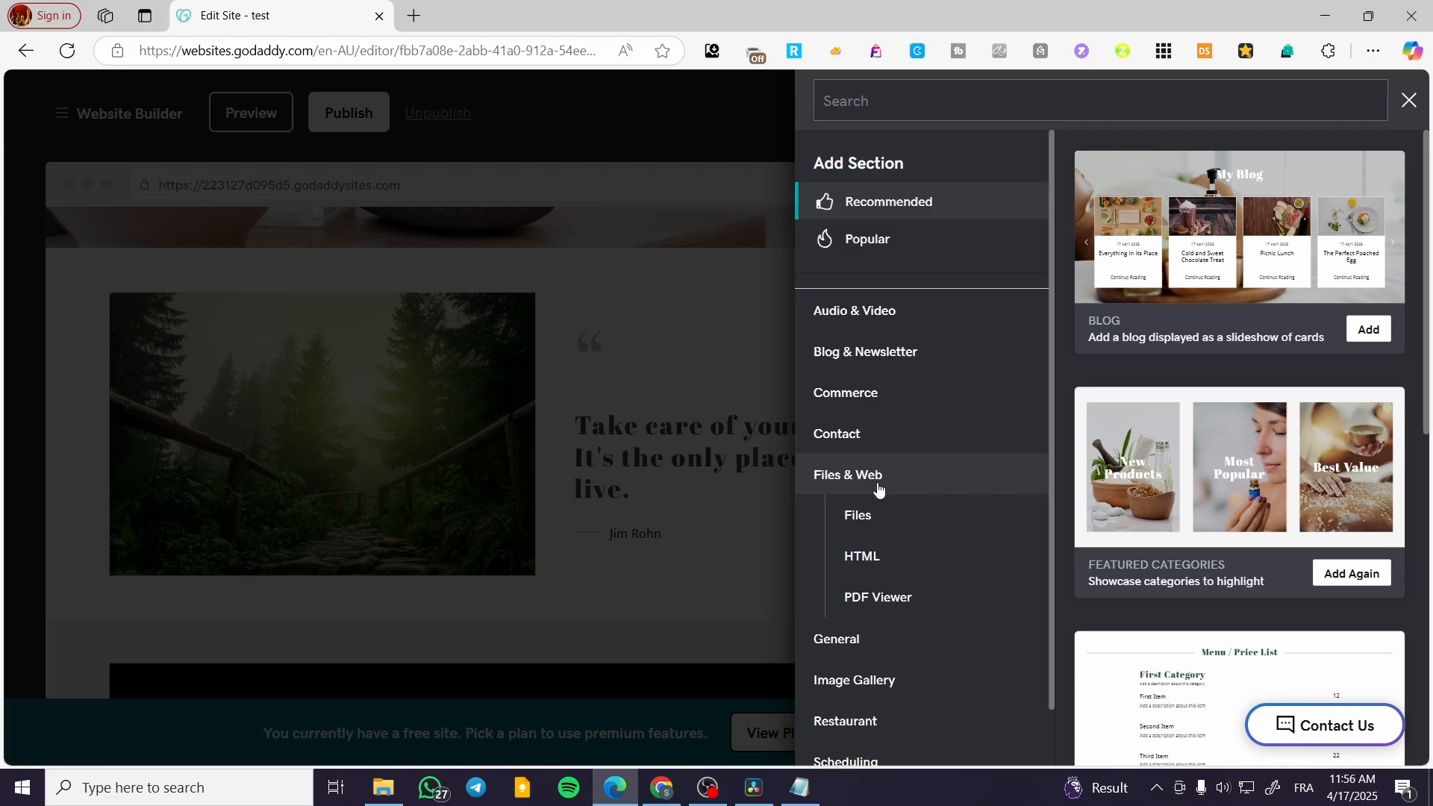
pyautogui.click(881, 563)
pyautogui.click(1200, 257)
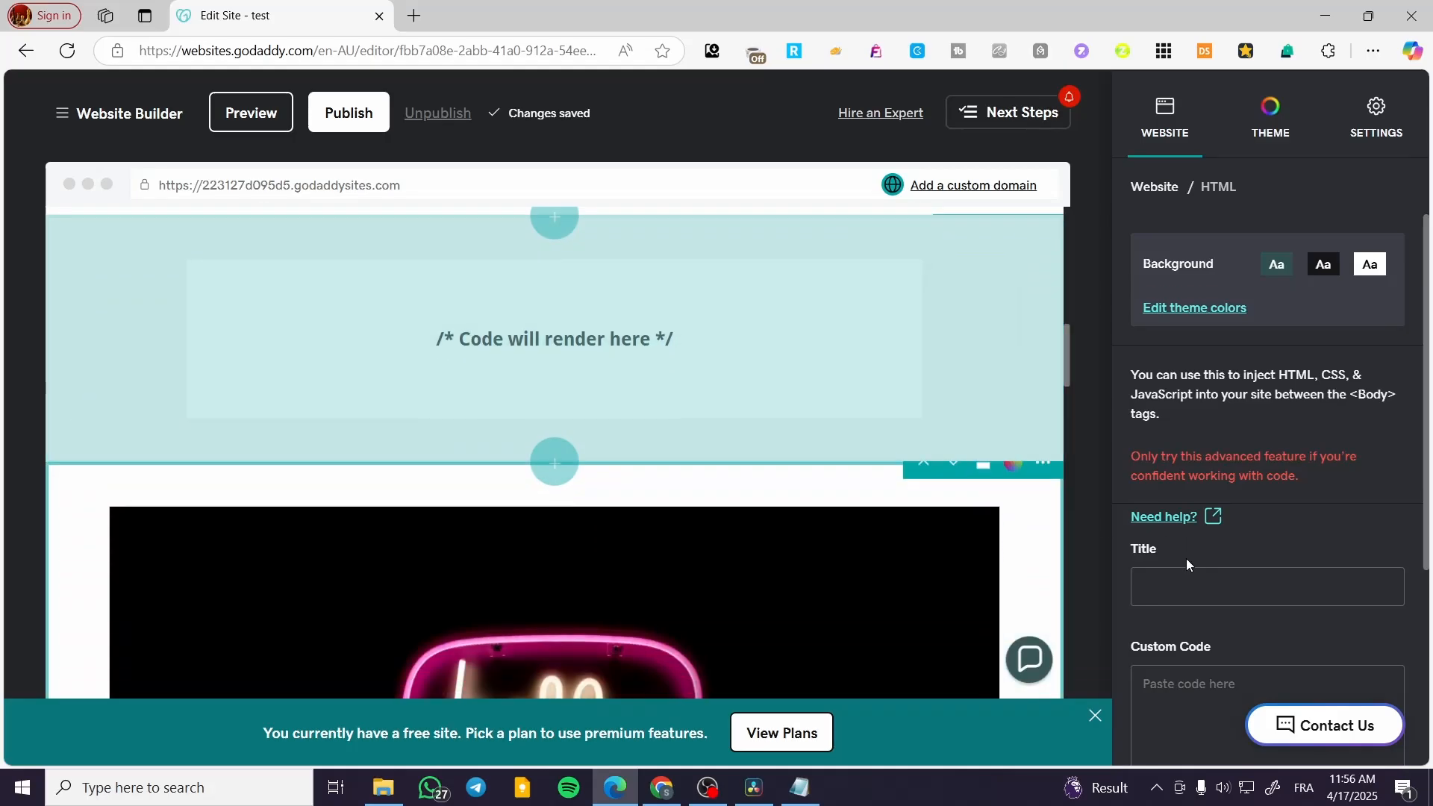
# Paste the left-align, center-align and right-align HTML code from the Notepad file "Code for Mobile View Only" into the HTML section's custom code.
pyautogui.scroll(-2, 1215, 551)
pyautogui.click(1209, 421)
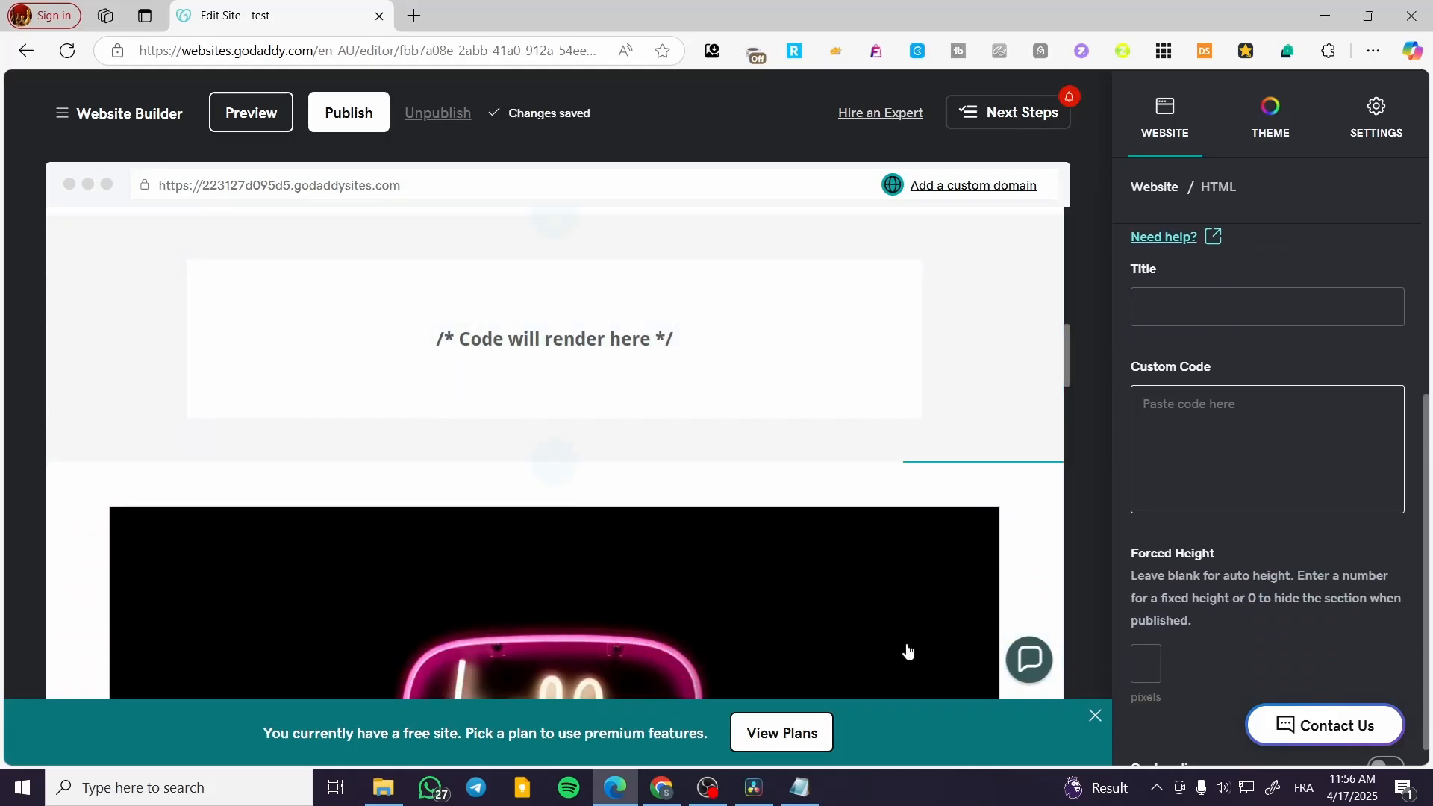
pyautogui.click(799, 787)
pyautogui.scroll(-4, 944, 495)
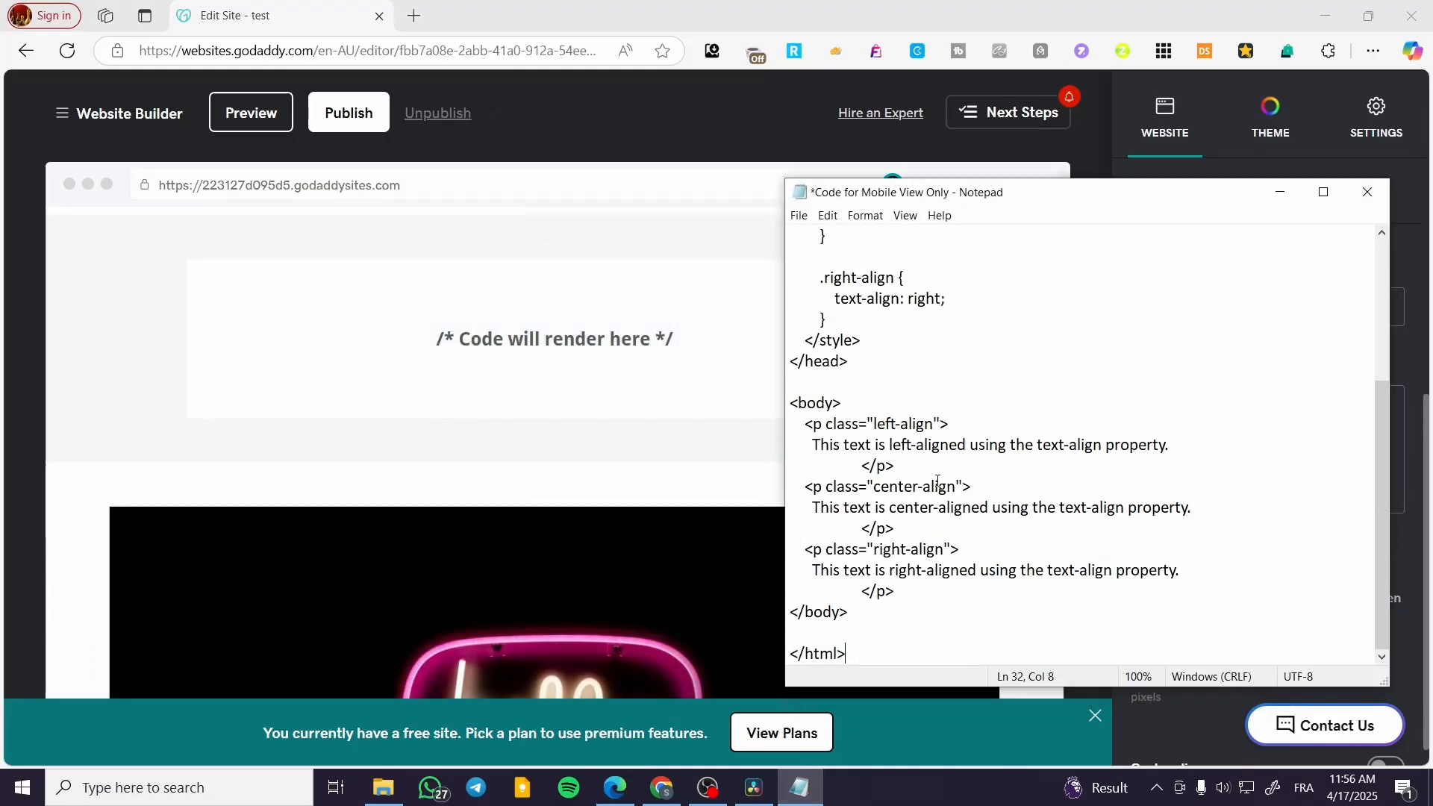
pyautogui.click(799, 787)
pyautogui.click(1218, 463)
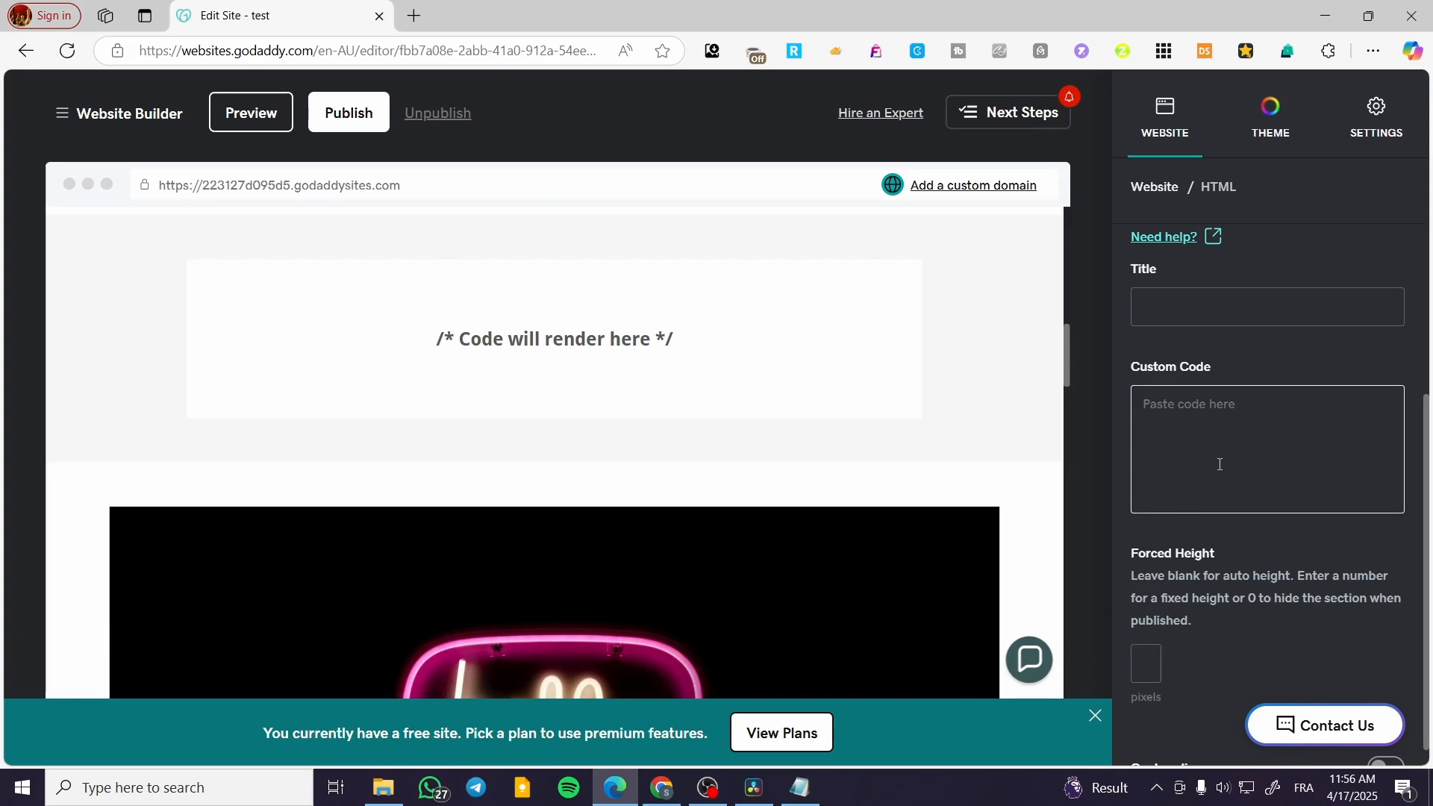
pyautogui.hotkey('ctrl', 'v')
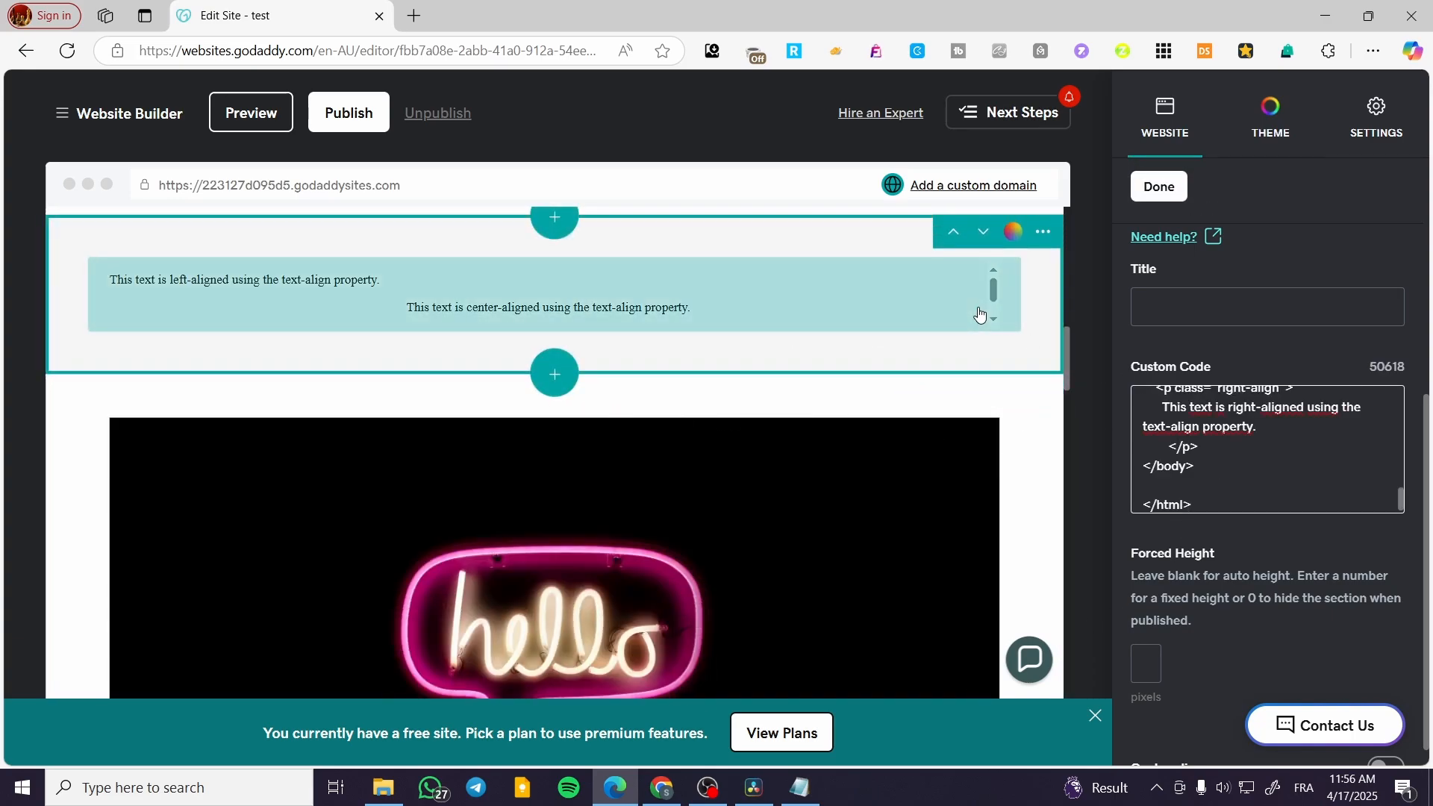
# Review the text-align classes and their paragraphs in the Notepad code, and compare them with the rendered HTML section in Website Builder.
pyautogui.scroll(10, 1271, 464)
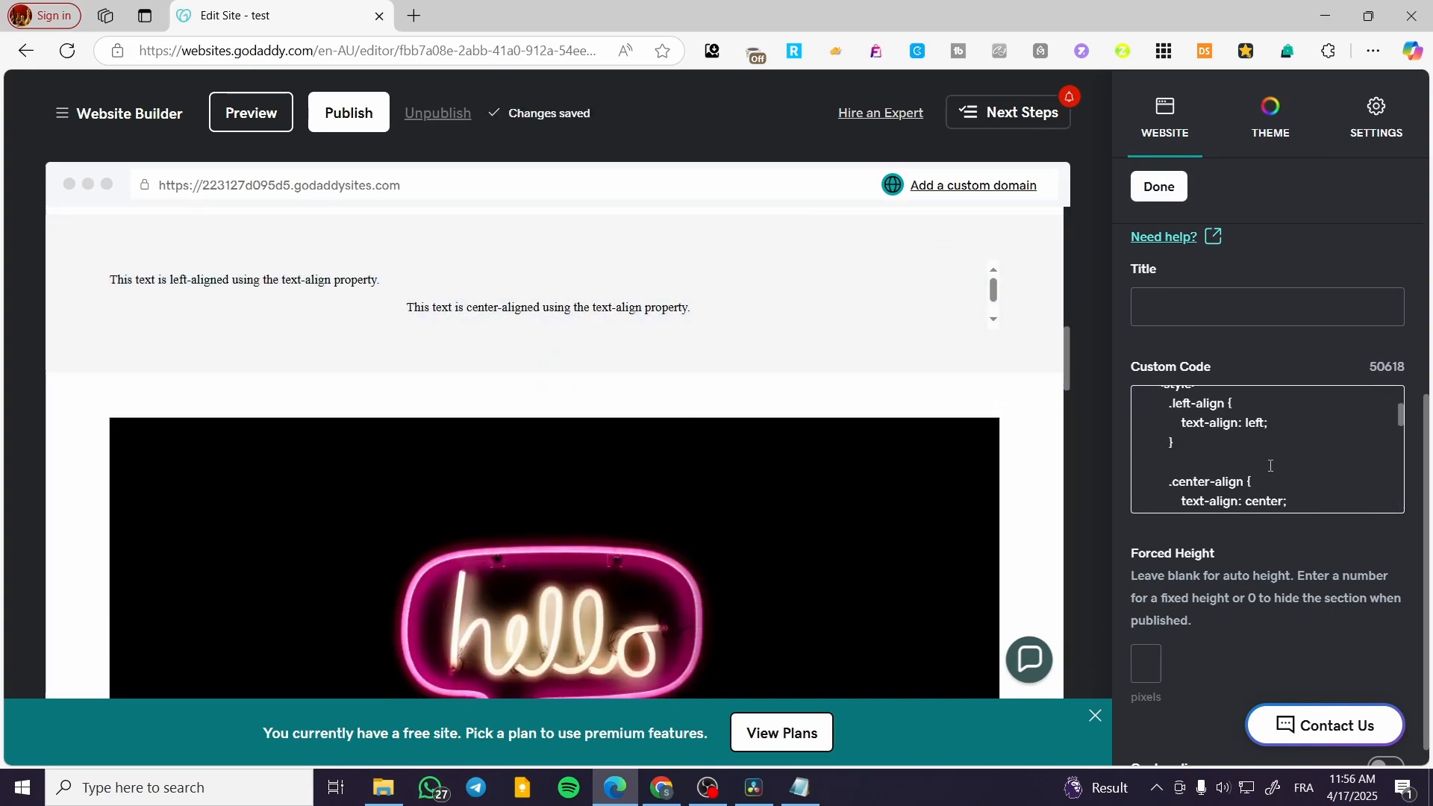
pyautogui.click(804, 793)
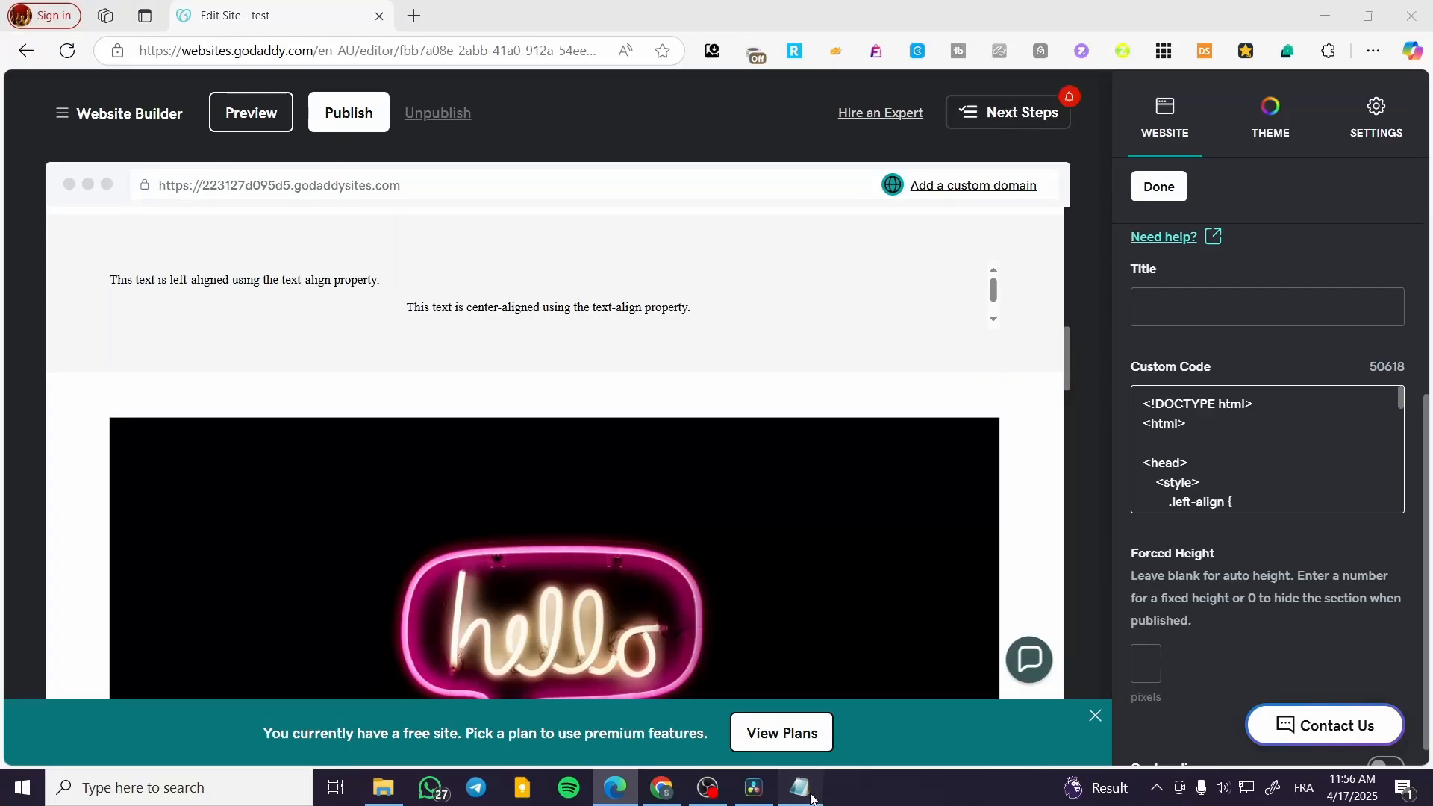
pyautogui.scroll(4, 949, 344)
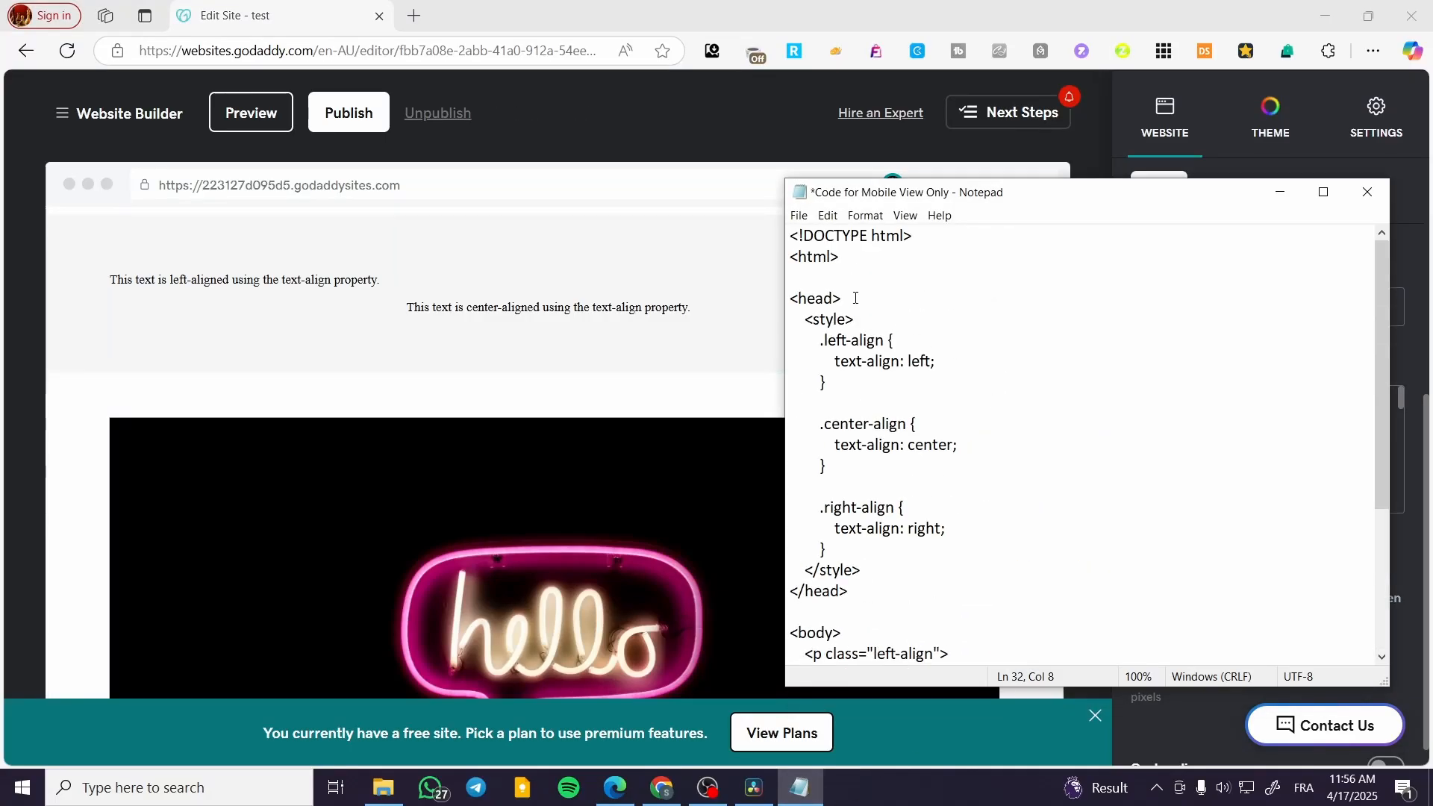
pyautogui.scroll(-1, 917, 343)
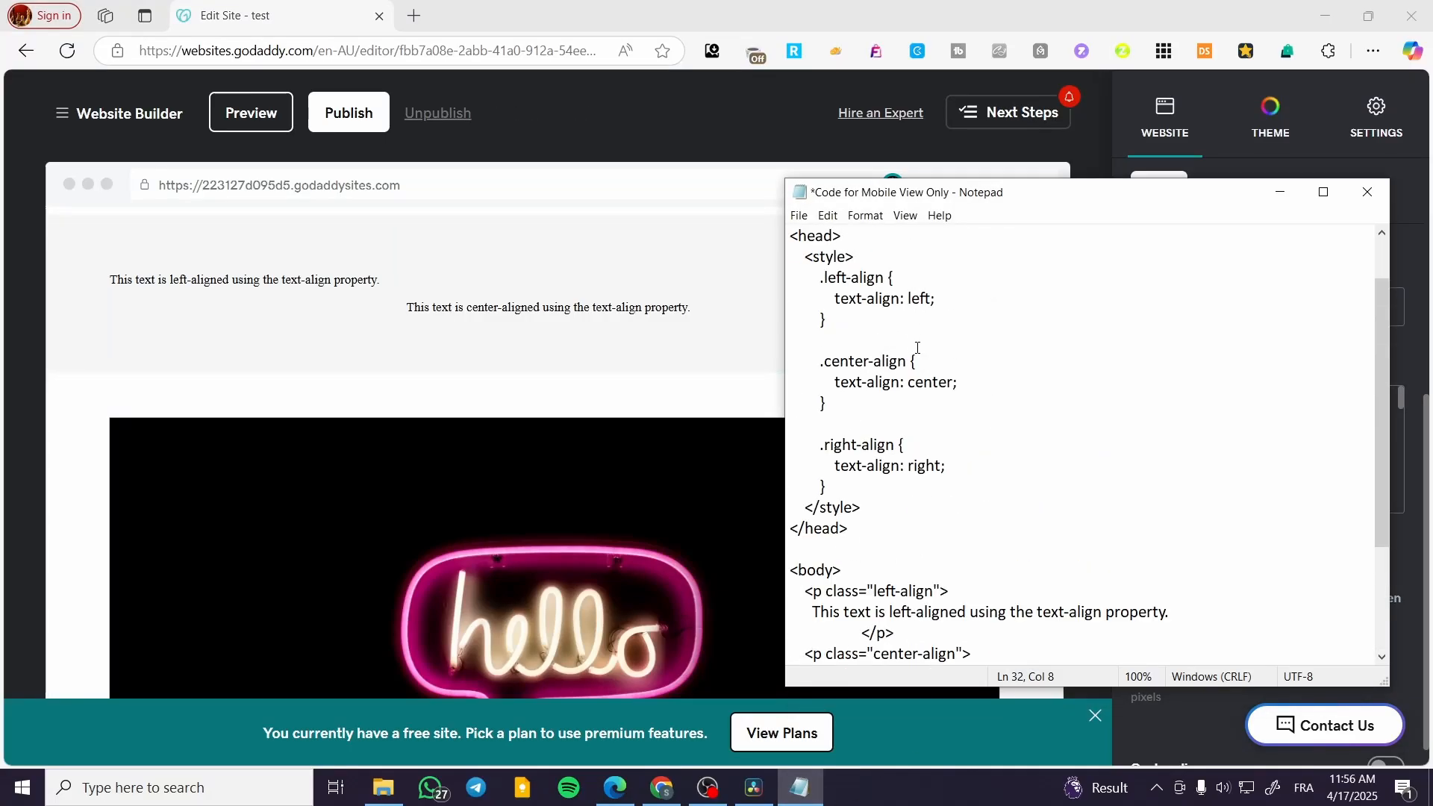
pyautogui.scroll(-3, 903, 379)
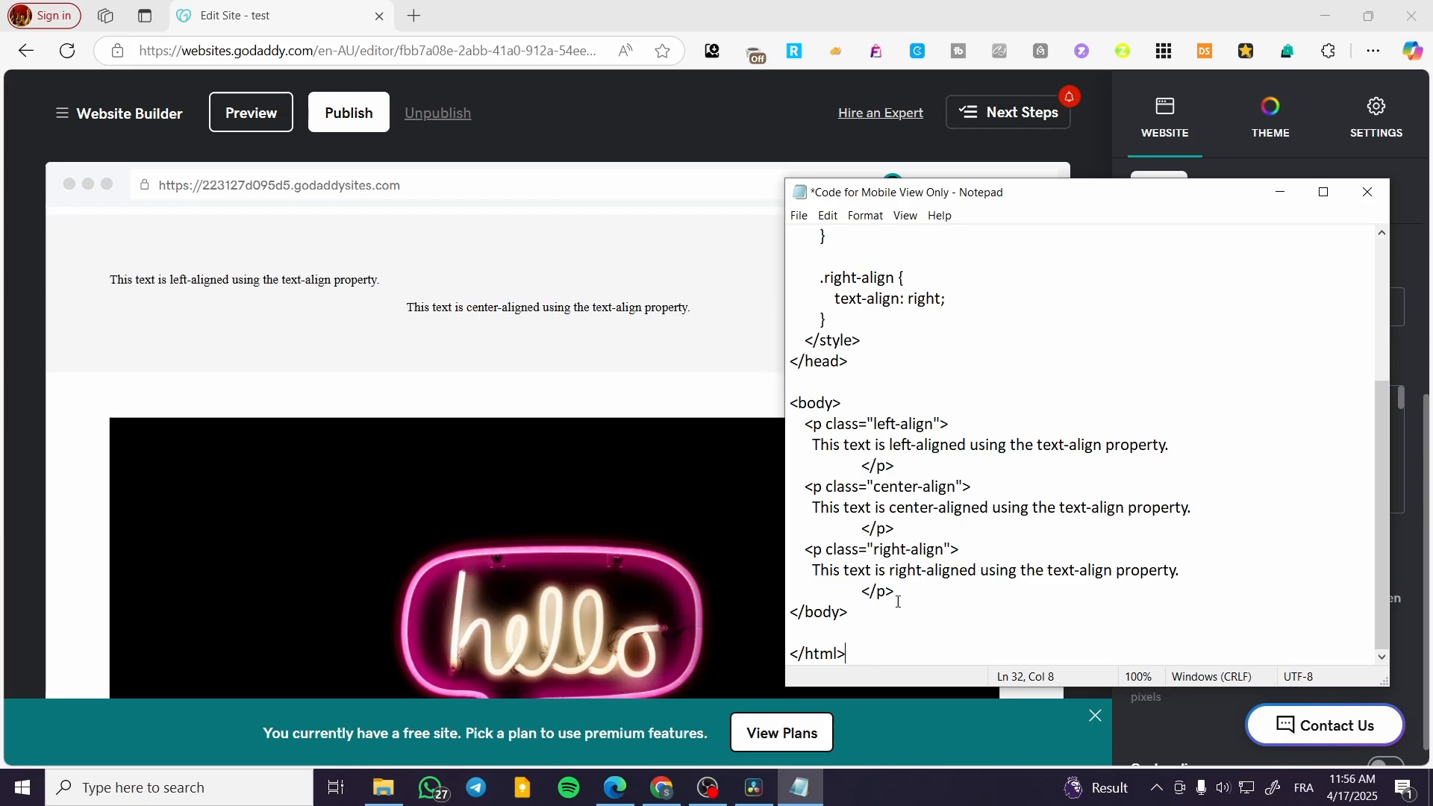
pyautogui.click(1283, 194)
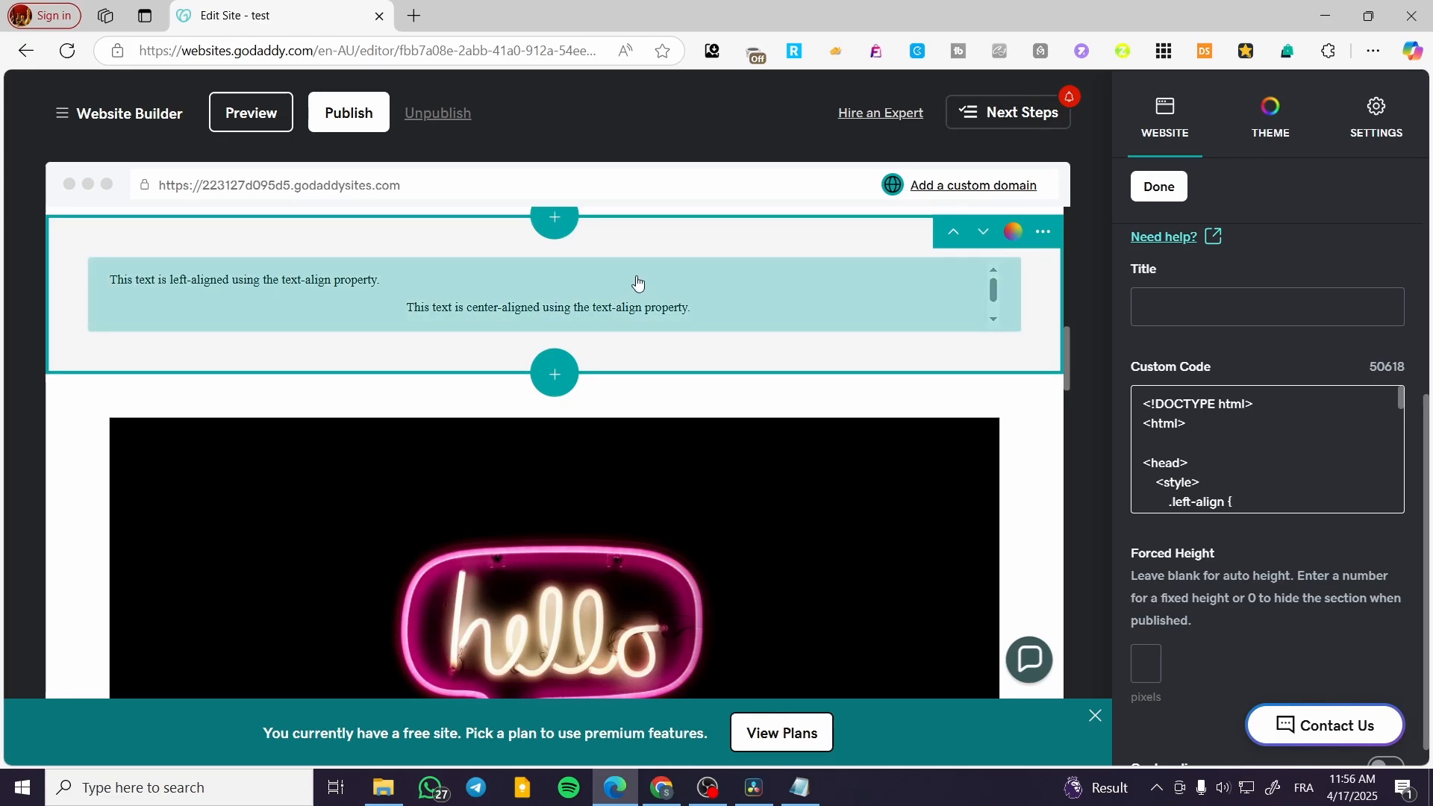
pyautogui.scroll(1, 657, 297)
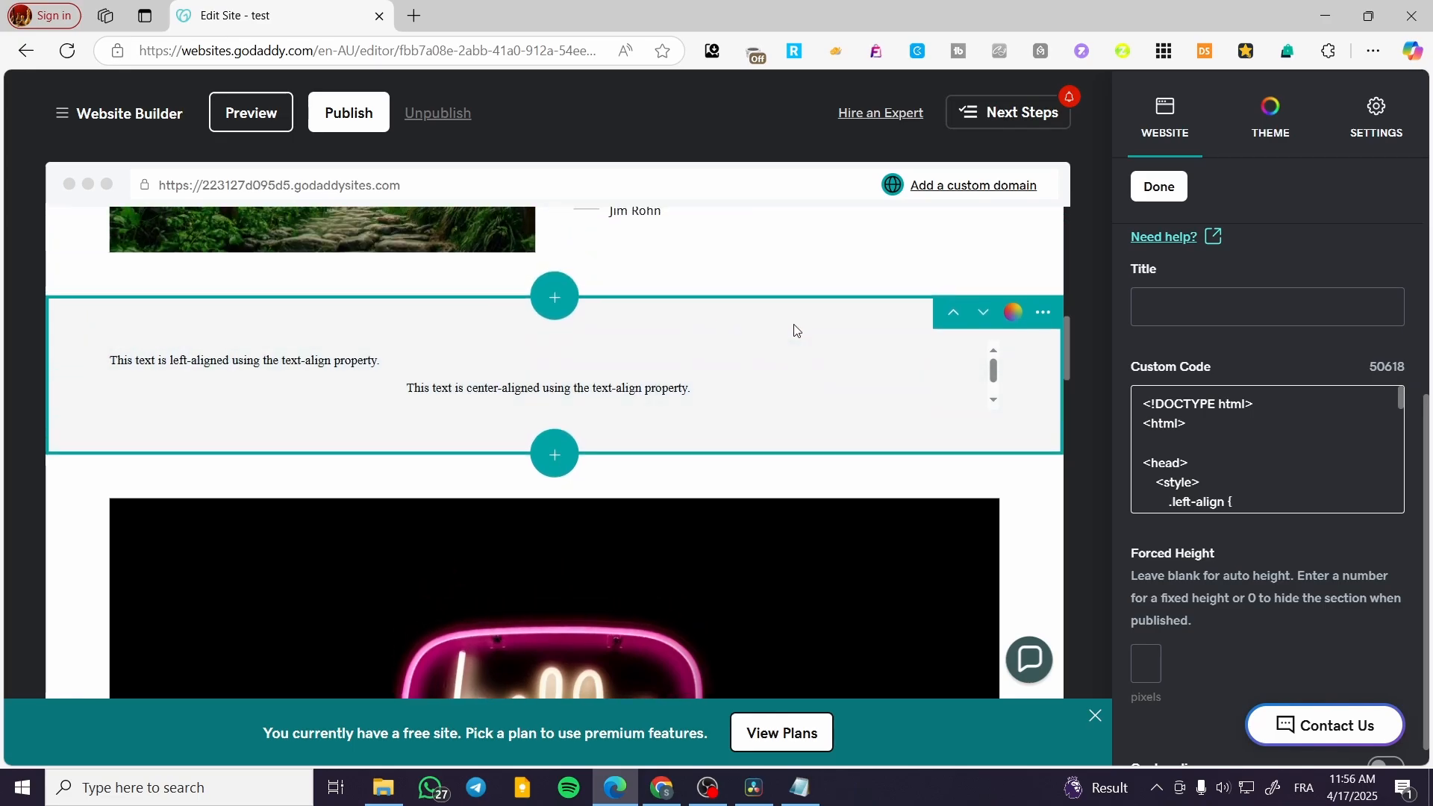